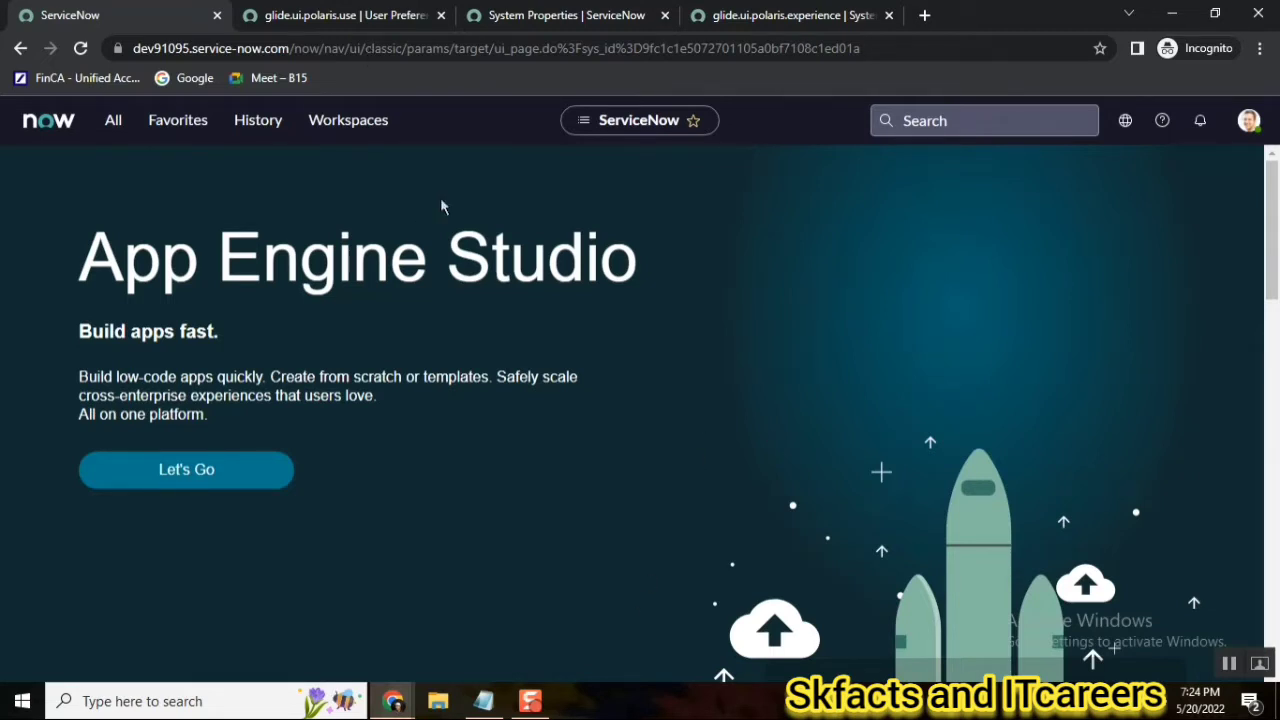
- Add 'glide.ui.polaris.use = false (user preference)' on a new line under note item 3
left_click(482, 692)
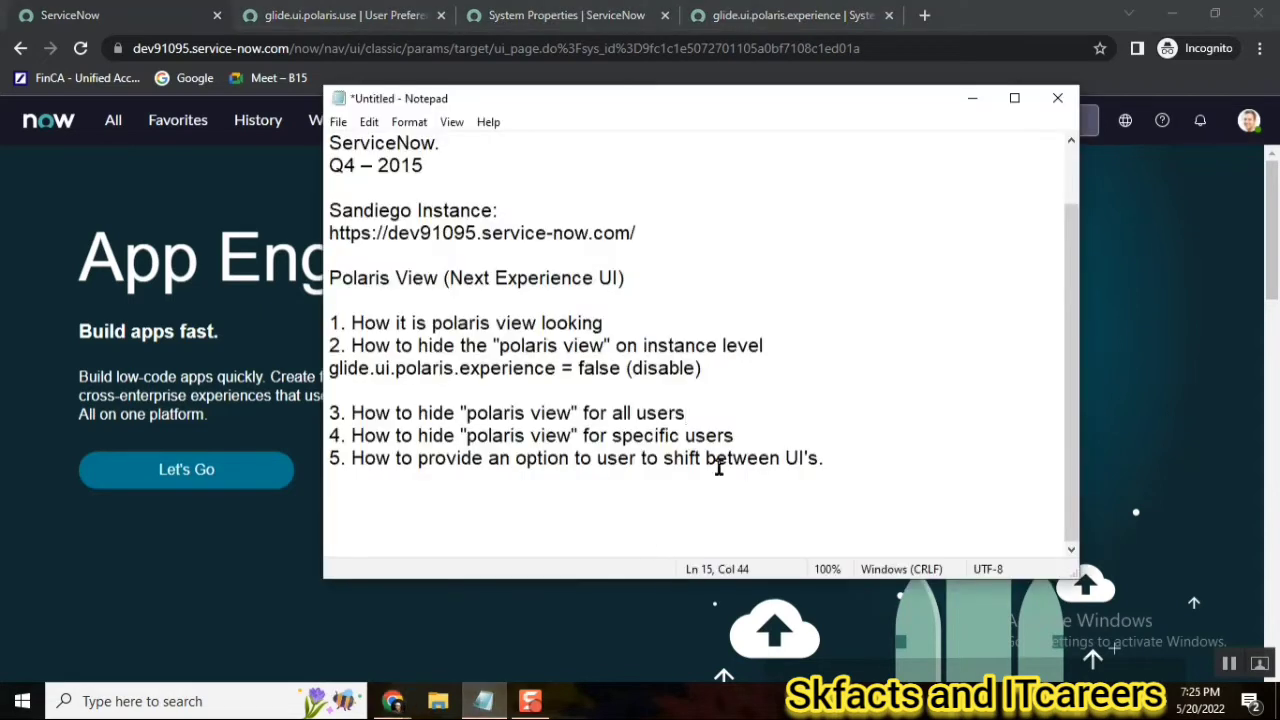
left_click(494, 413)
left_click(690, 412)
key("Return")
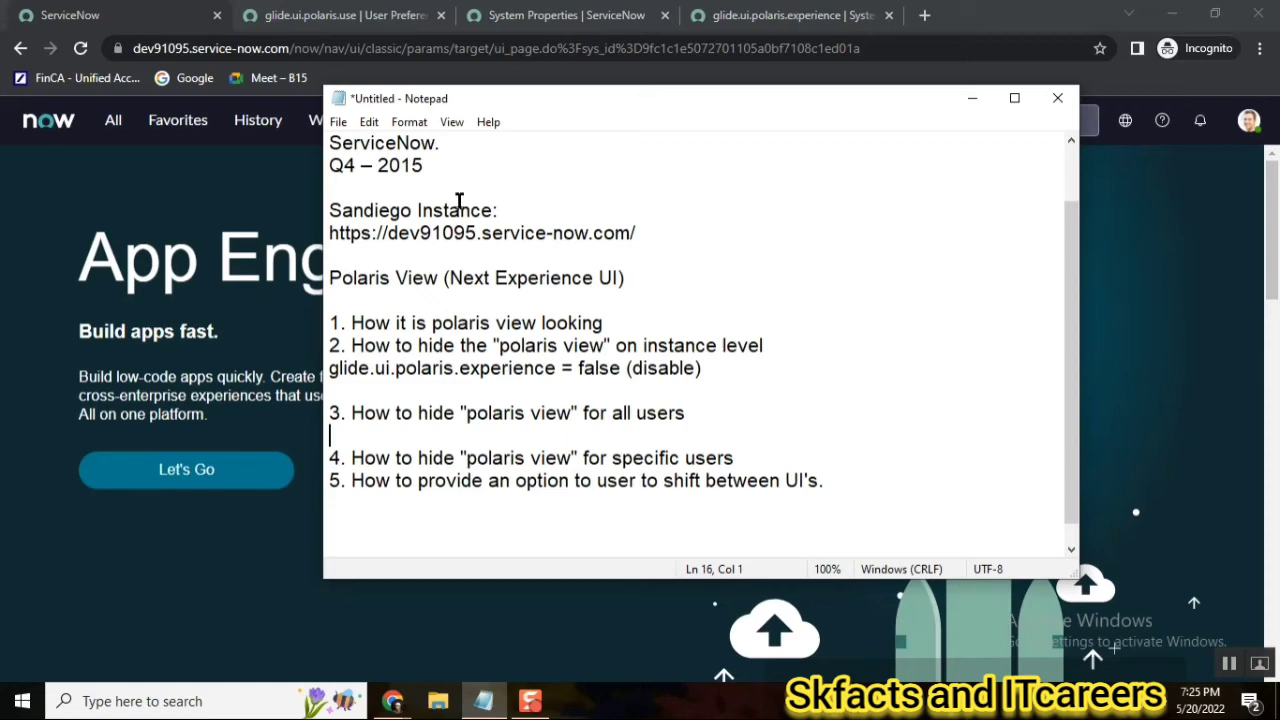
left_click(368, 16)
left_click_drag(357, 240, 212, 243)
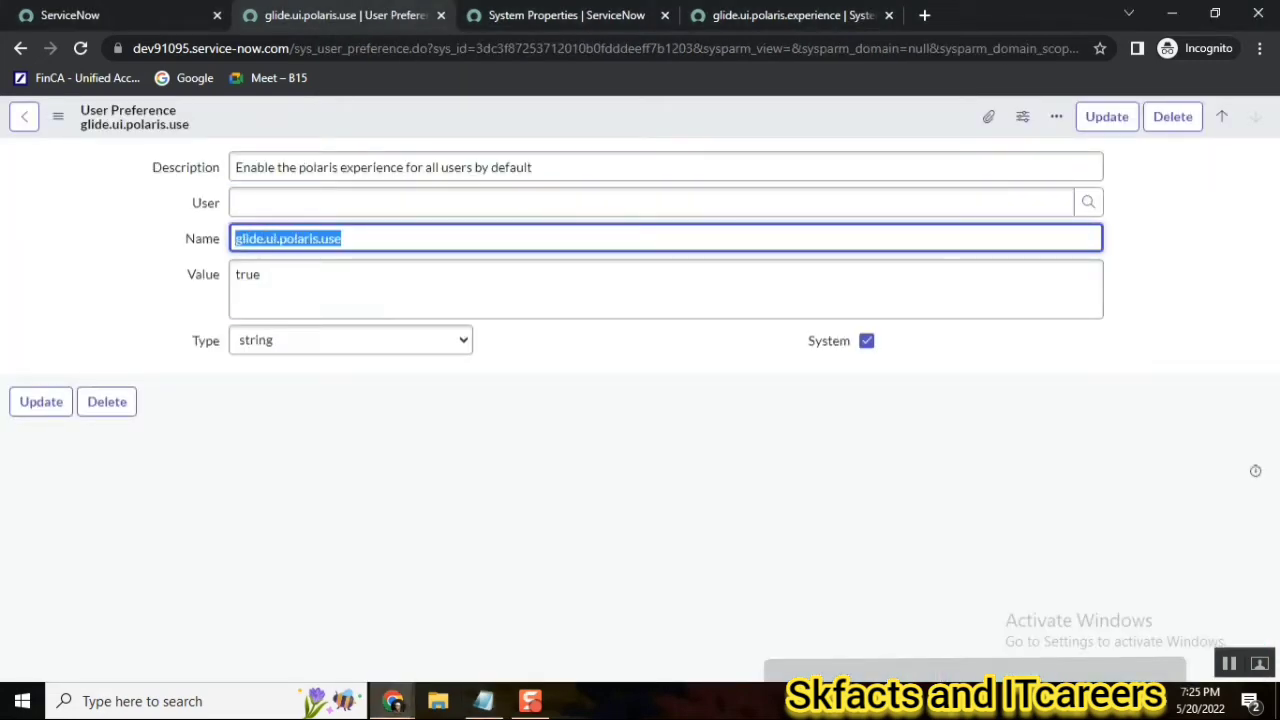
key("ctrl+c")
left_click(483, 701)
key("ctrl+v")
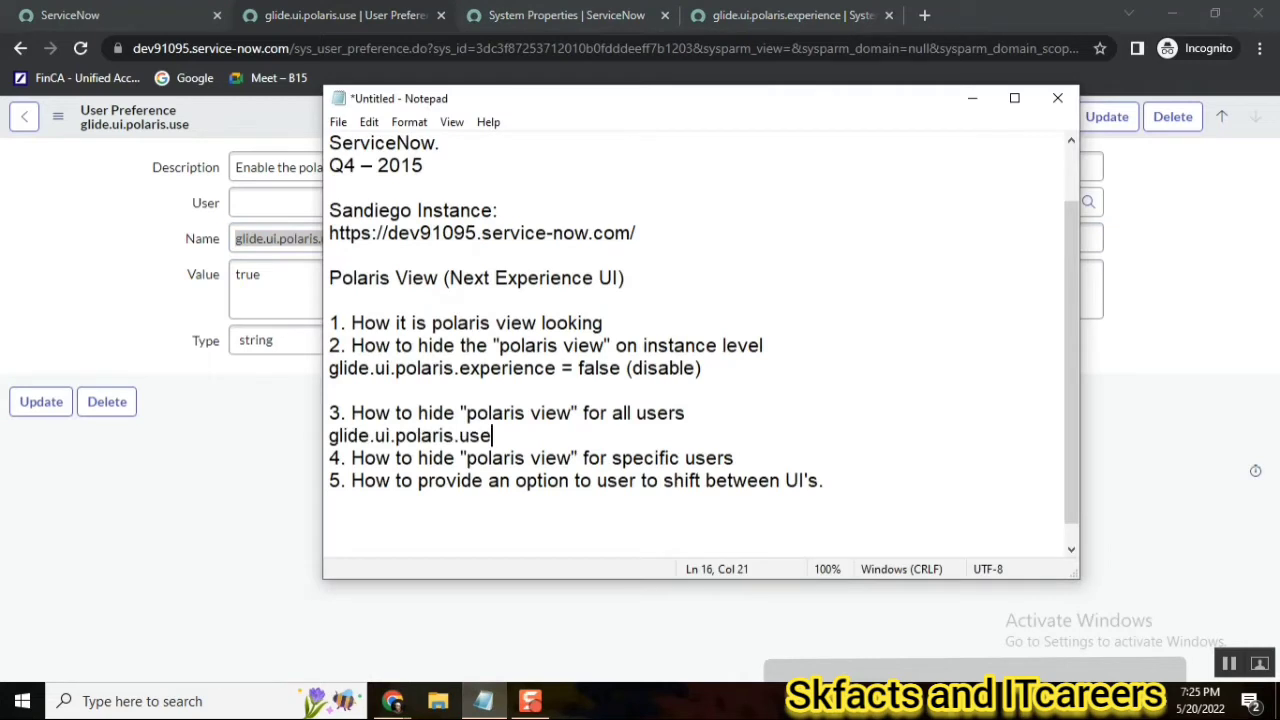
type("= fa")
key("BackSpace")
type("alse (user")
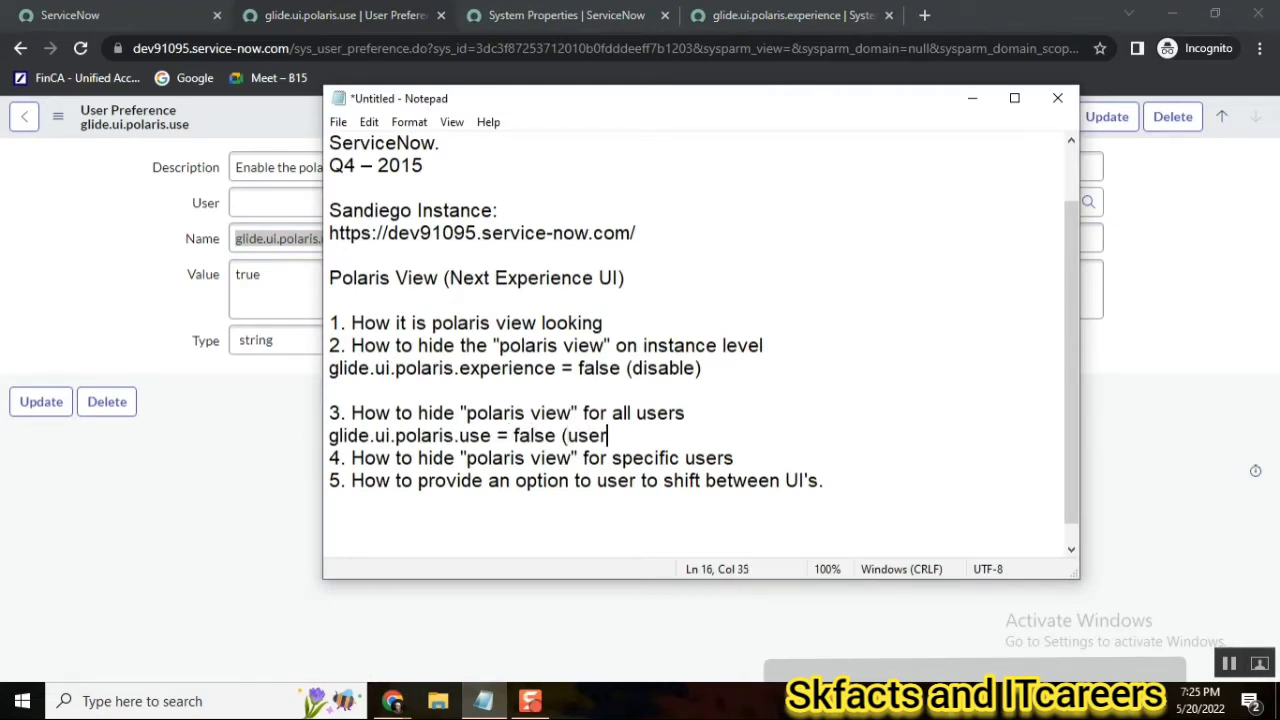
type(" preference)")
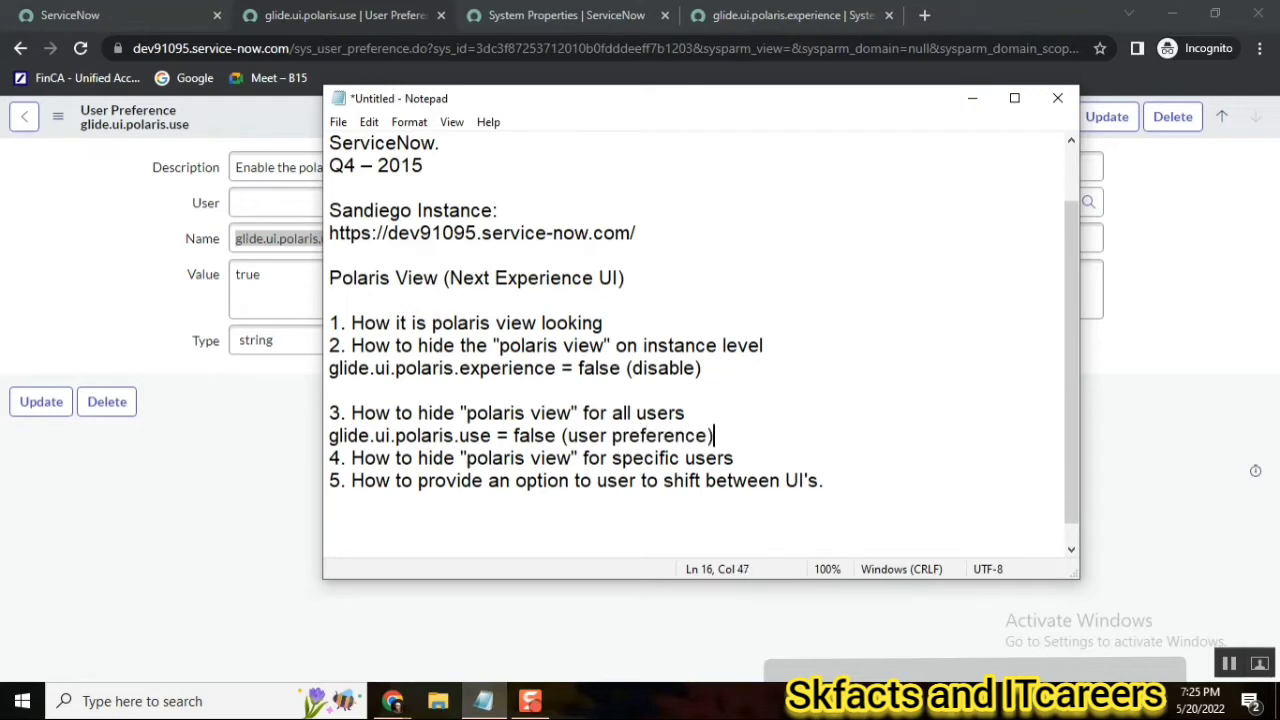
key("Return")
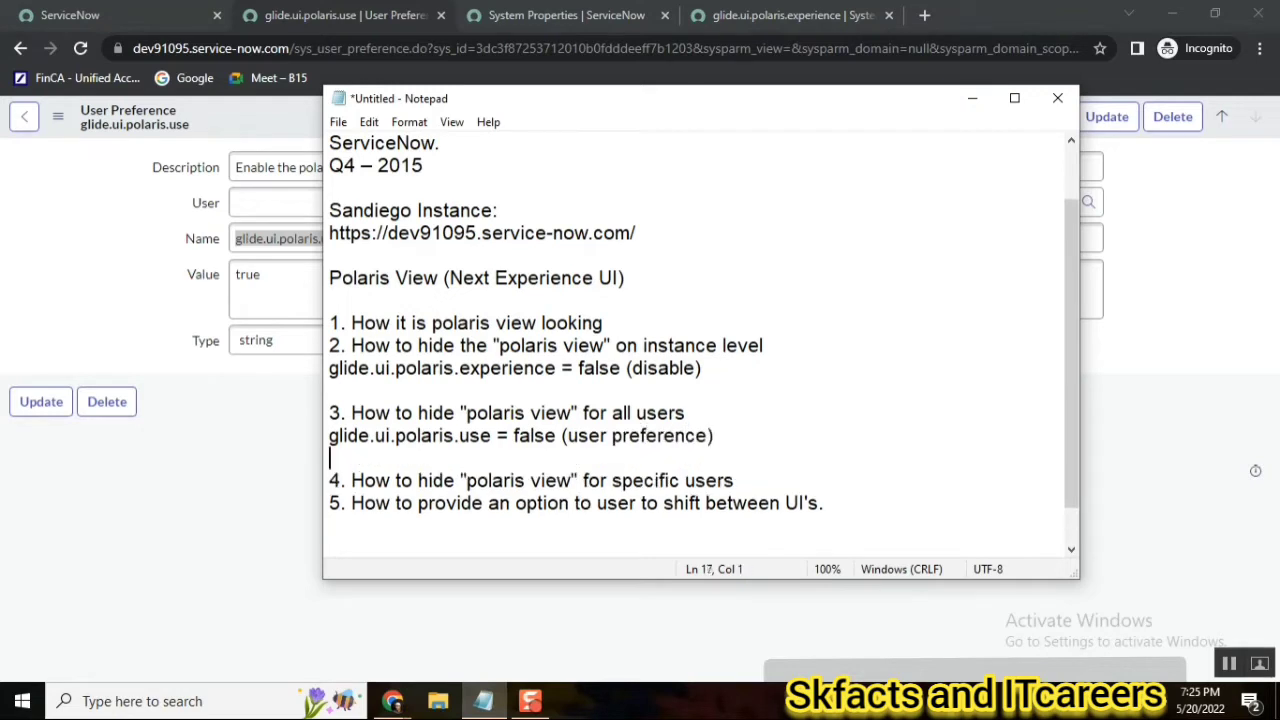
- End note item 4 with a period and open blank lines beneath it
double_click(369, 413)
double_click(437, 440)
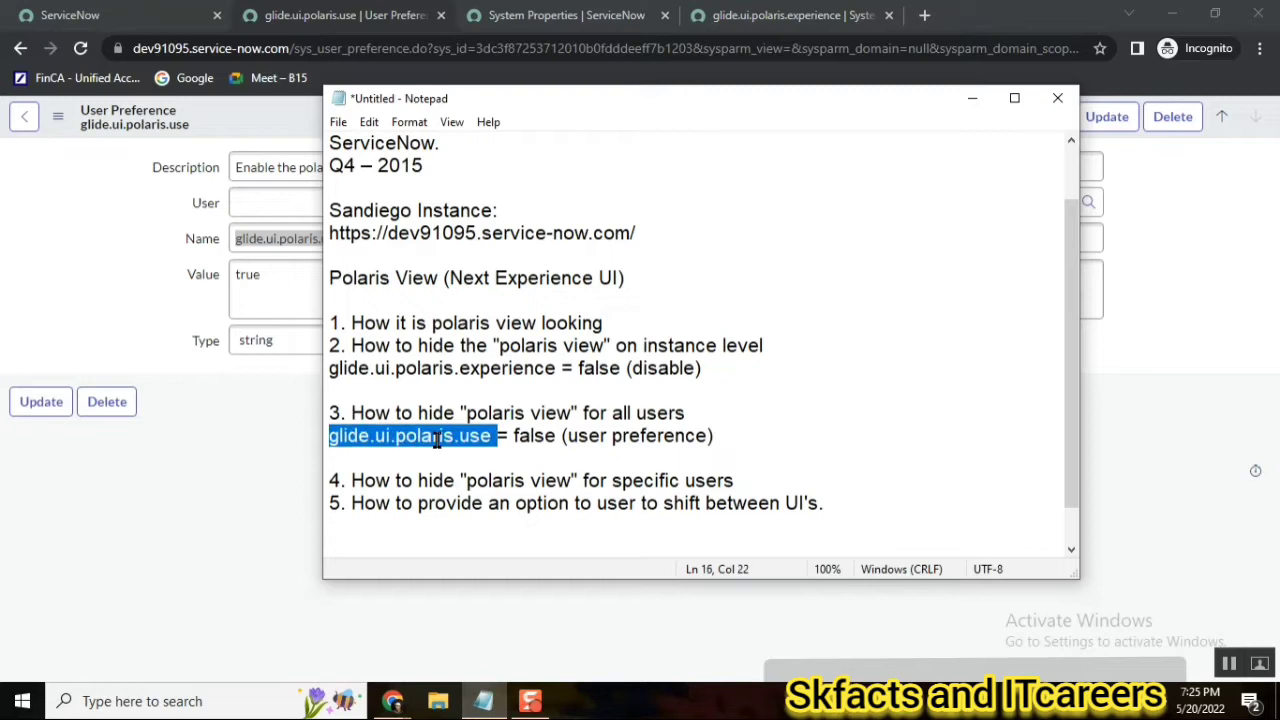
left_click(745, 481)
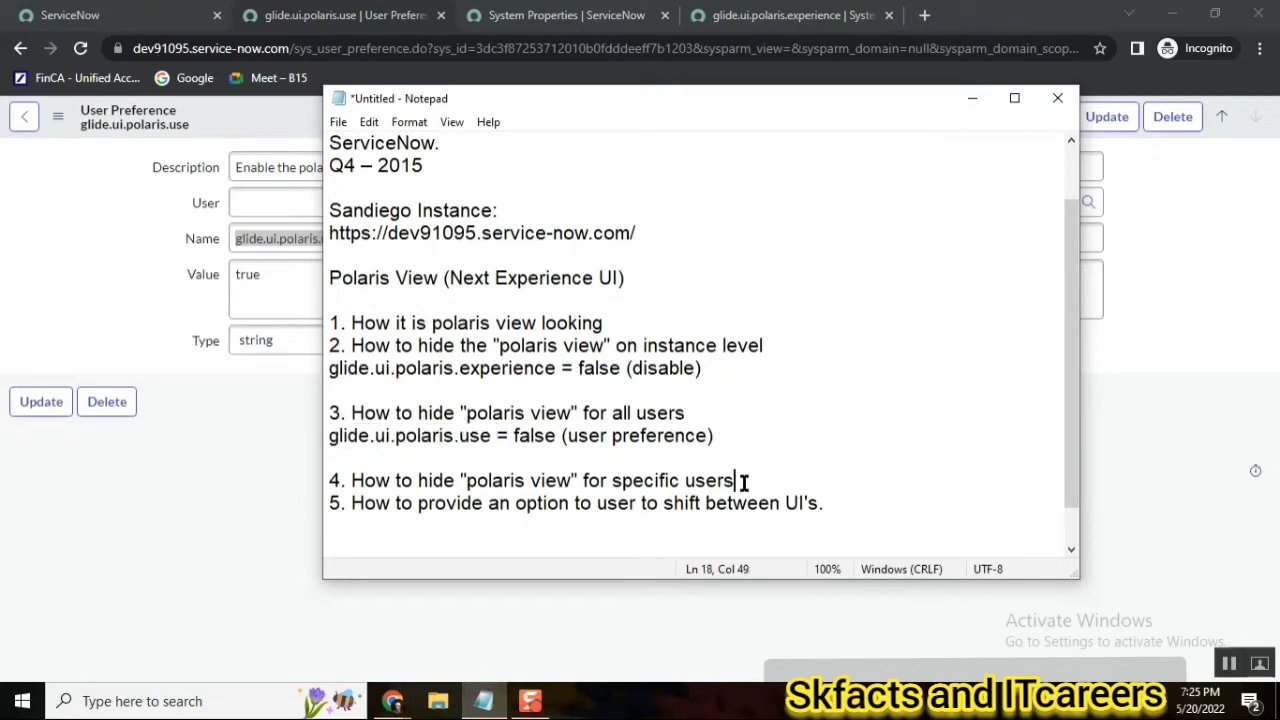
type(".")
key("Return")
key("Return")
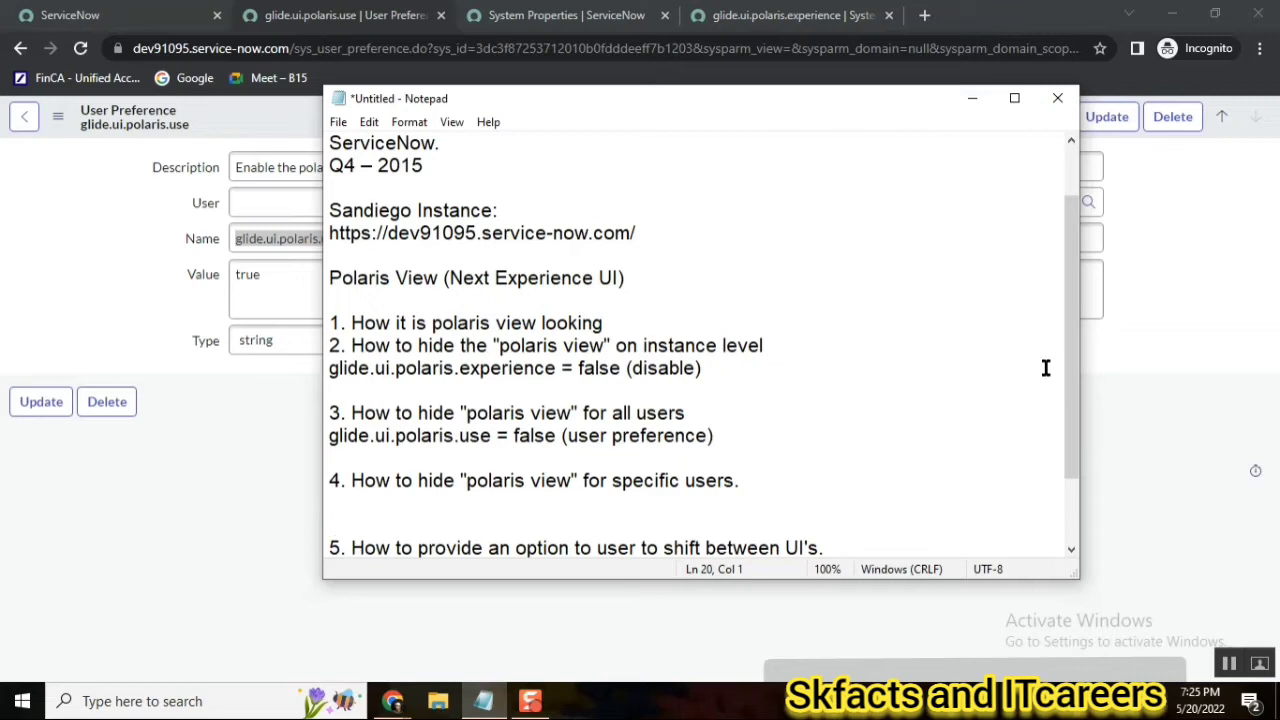
left_click(65, 253)
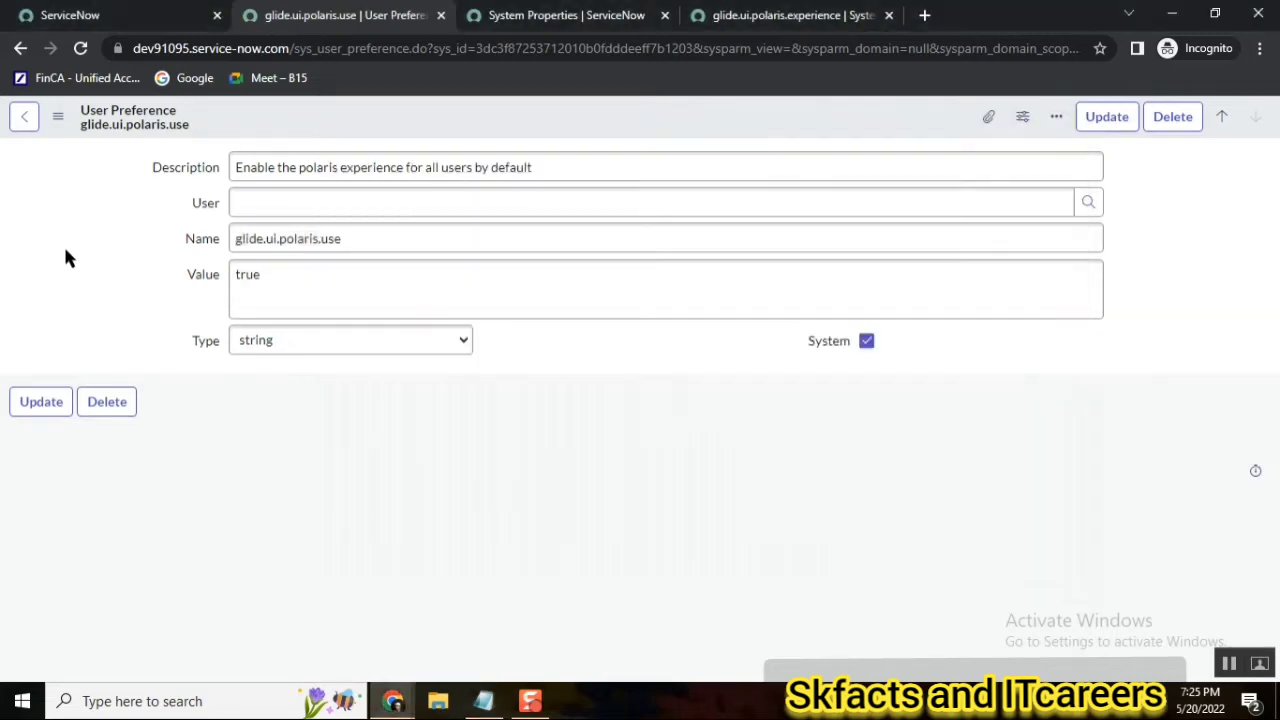
left_click(483, 701)
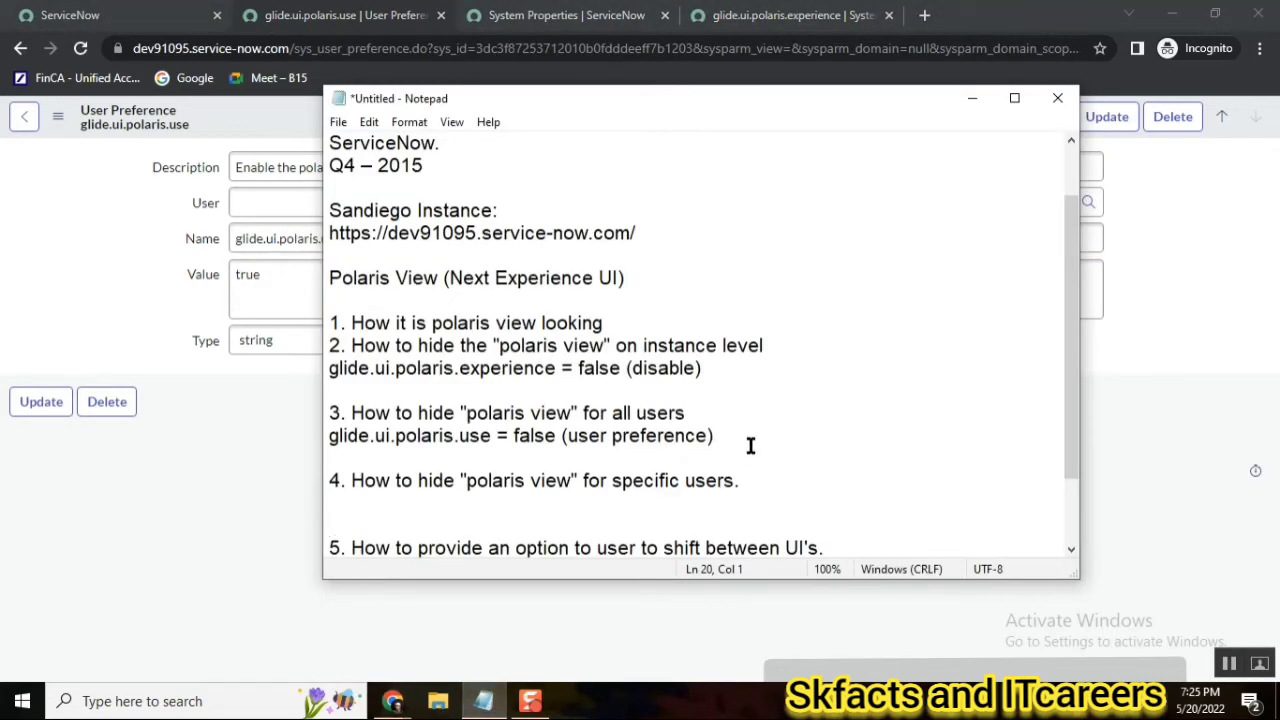
left_click(507, 503)
double_click(511, 483)
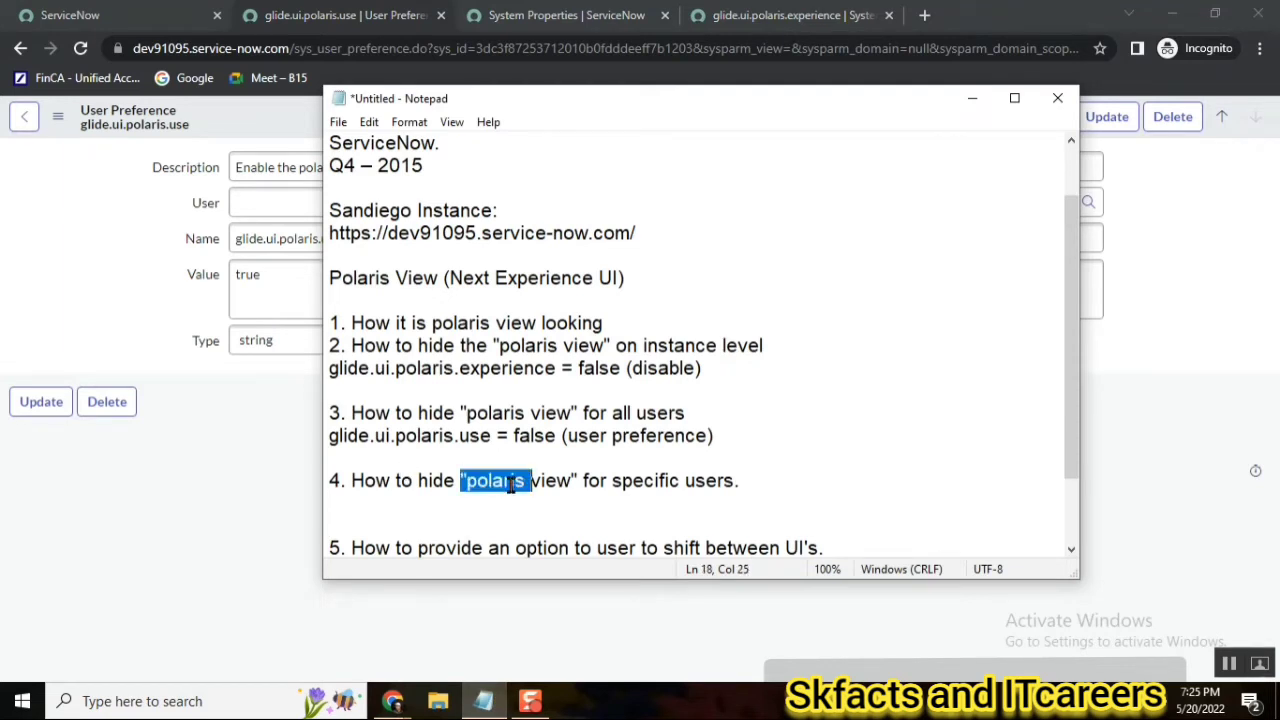
left_click(731, 482)
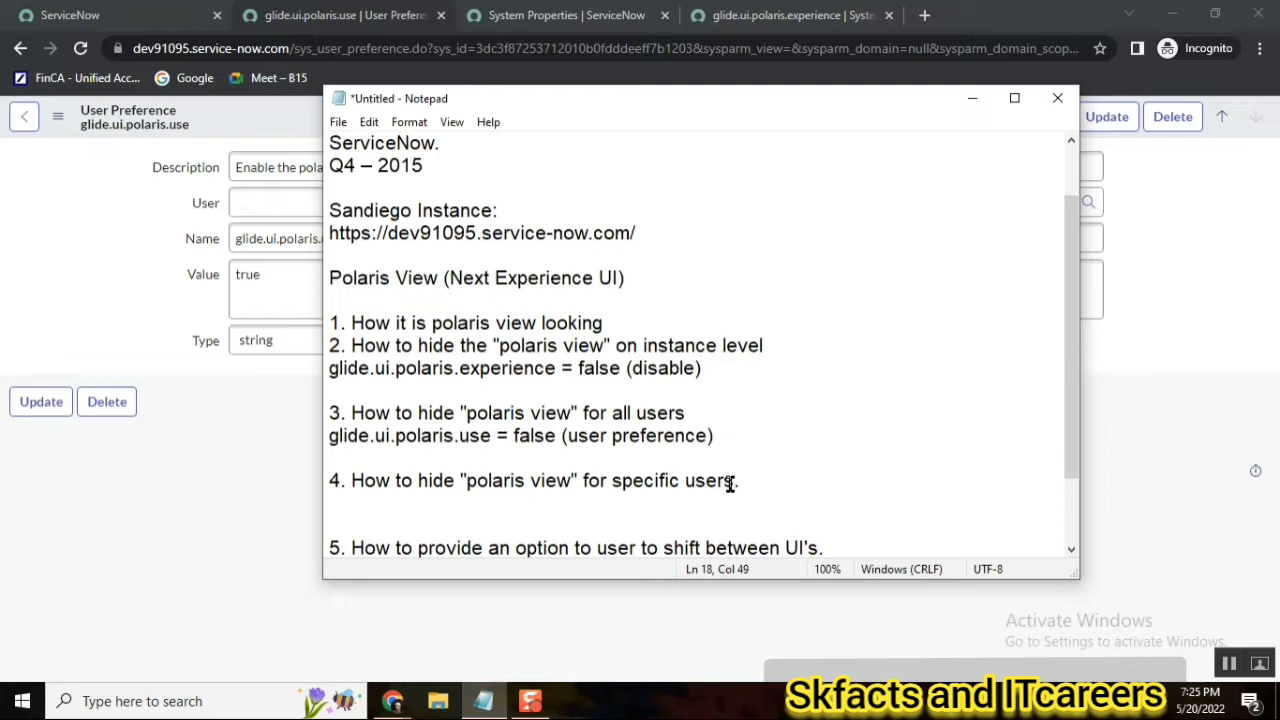
- Copy the glide.ui.polaris.use preference (value true, type string) into a new record with Insert and Stay
left_click(120, 181)
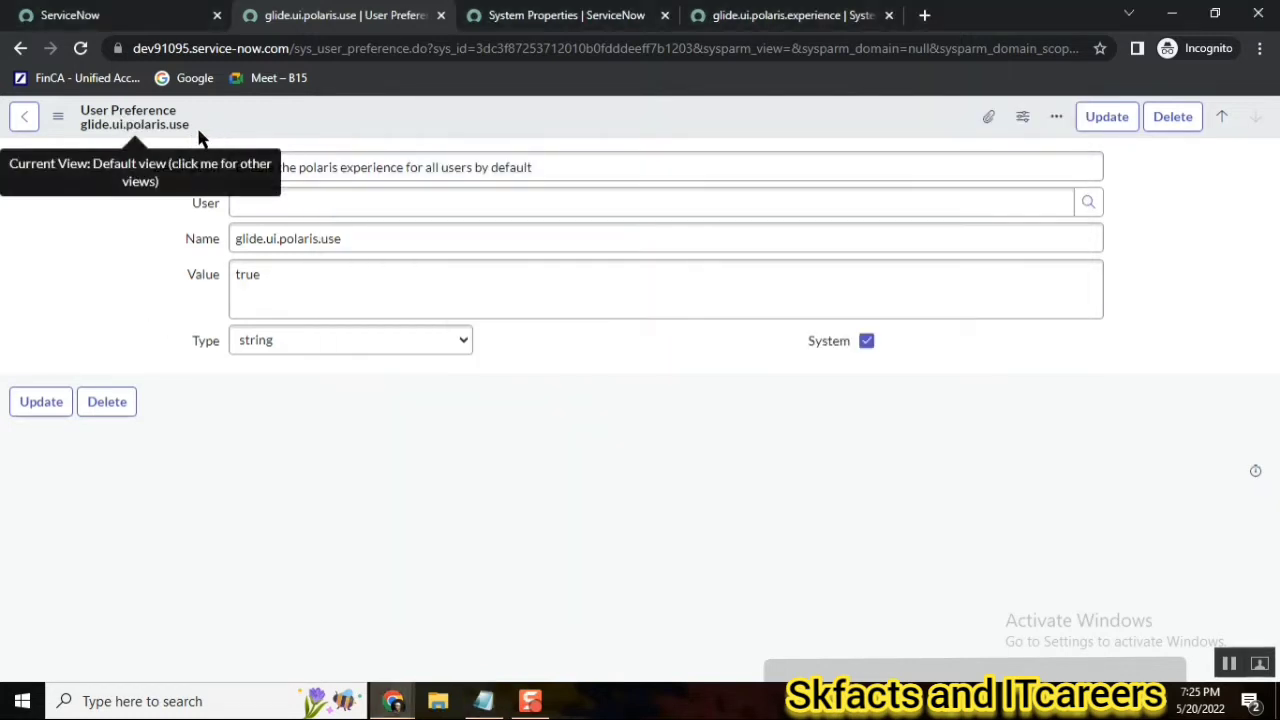
right_click(412, 120)
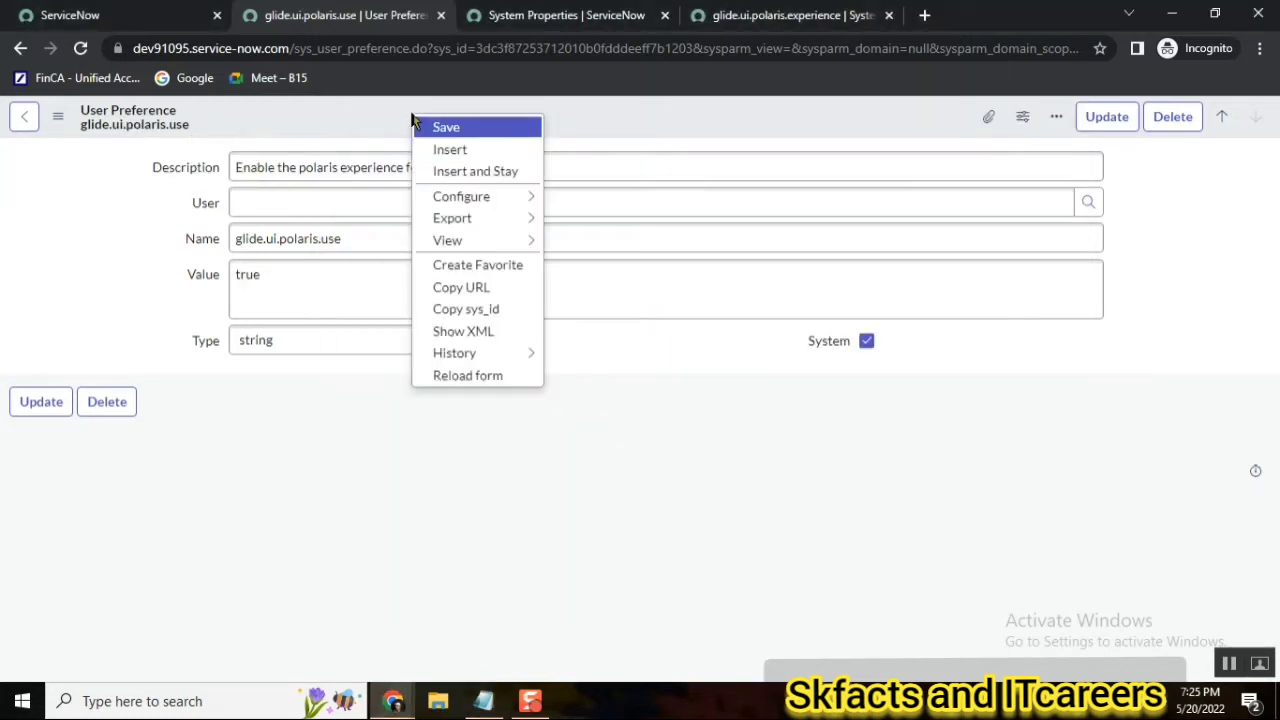
left_click(476, 172)
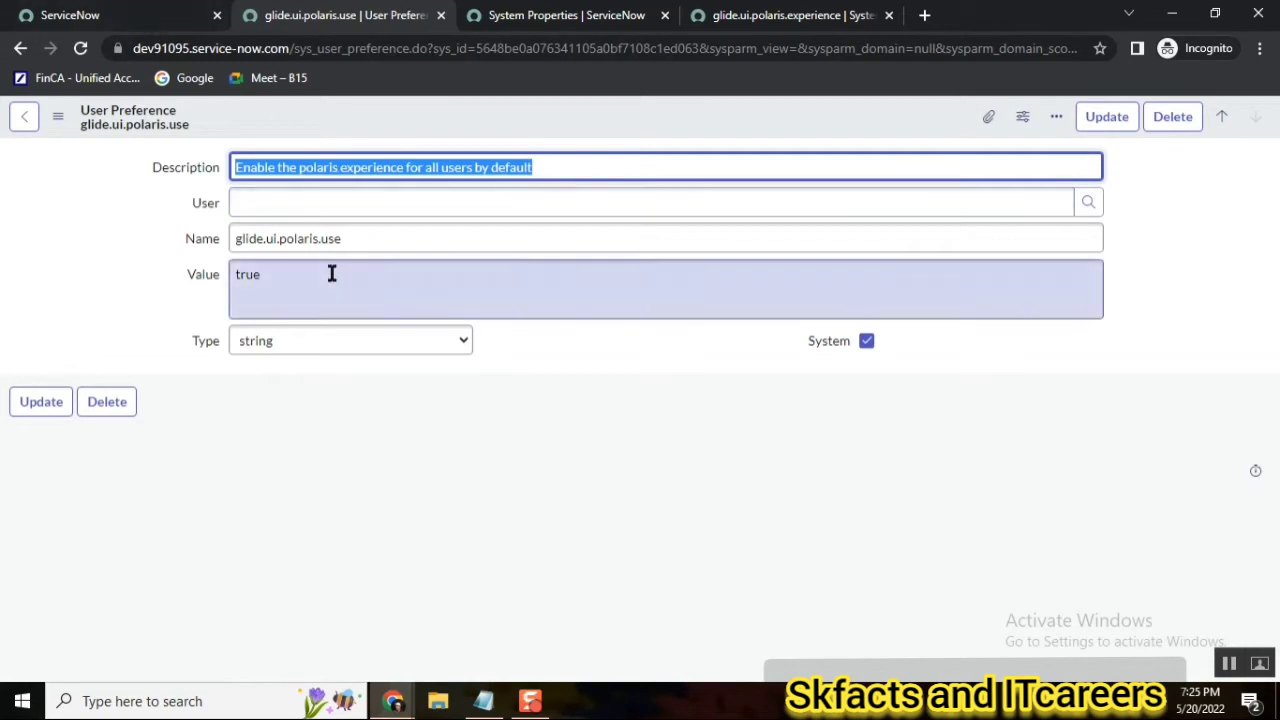
double_click(303, 240)
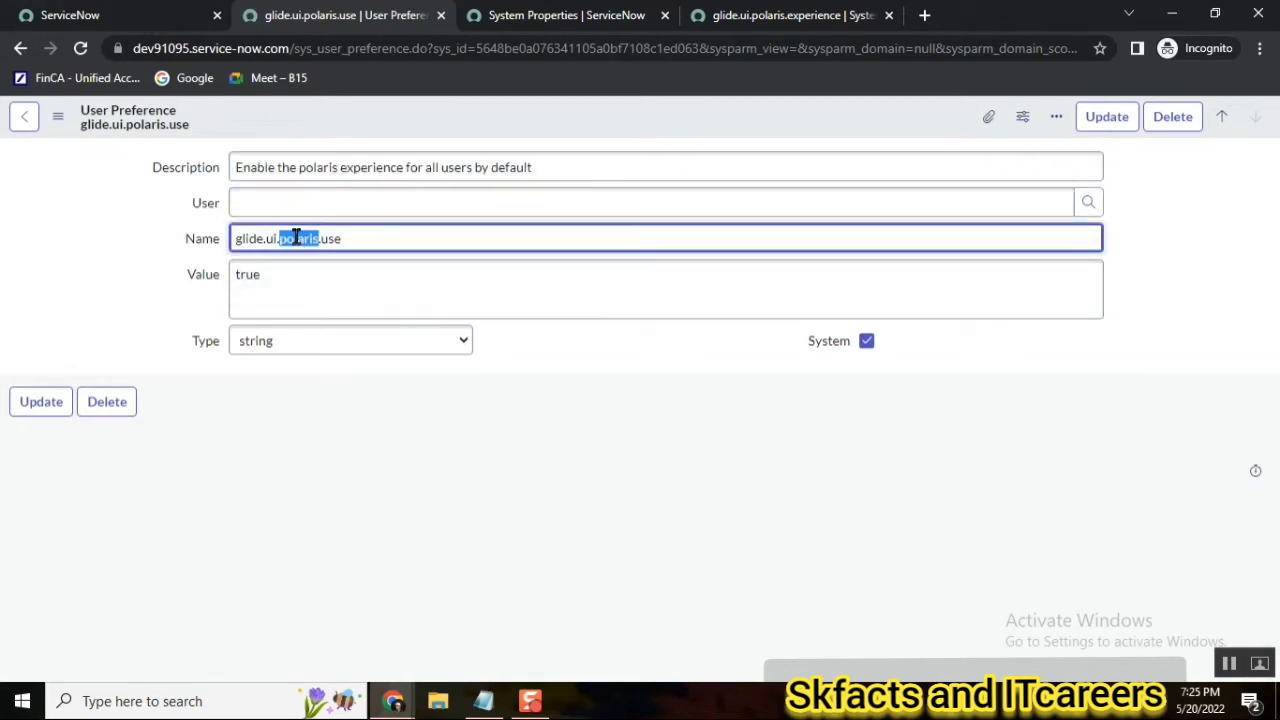
- Open User Preferences from the All menu and filter Name by *polaris
left_click(118, 16)
left_click(110, 125)
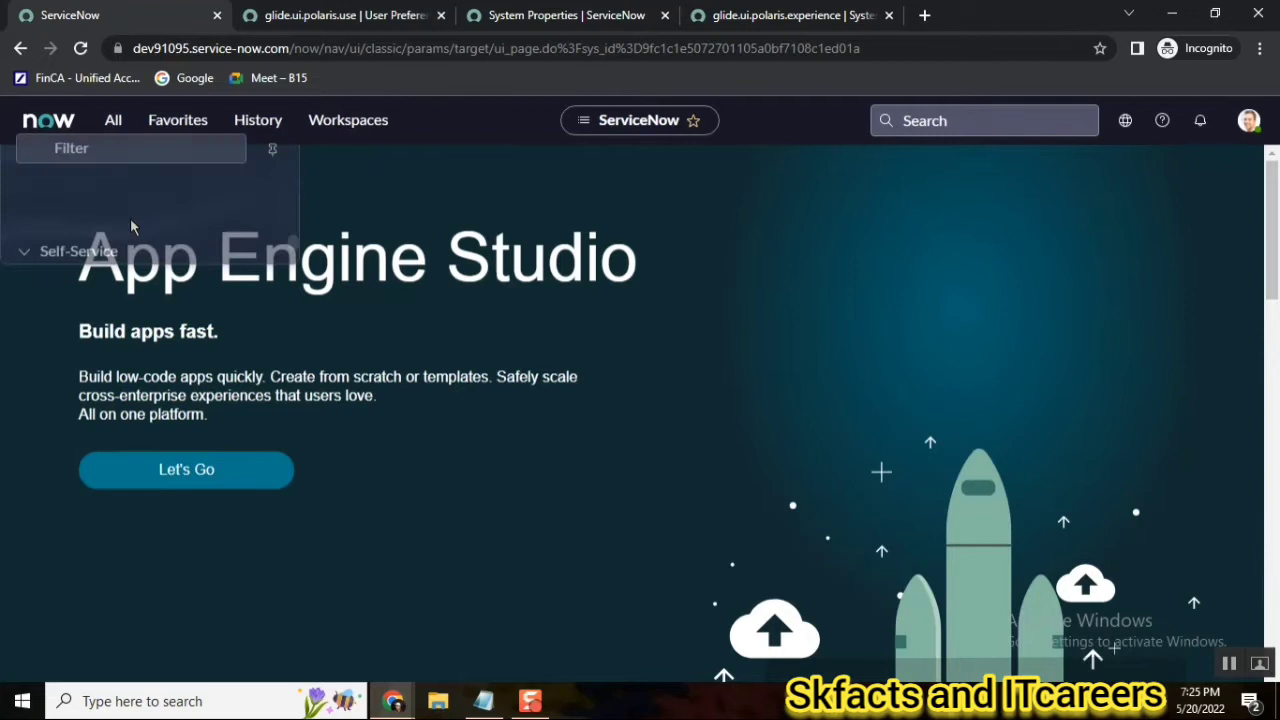
left_click(143, 171)
type("user pre")
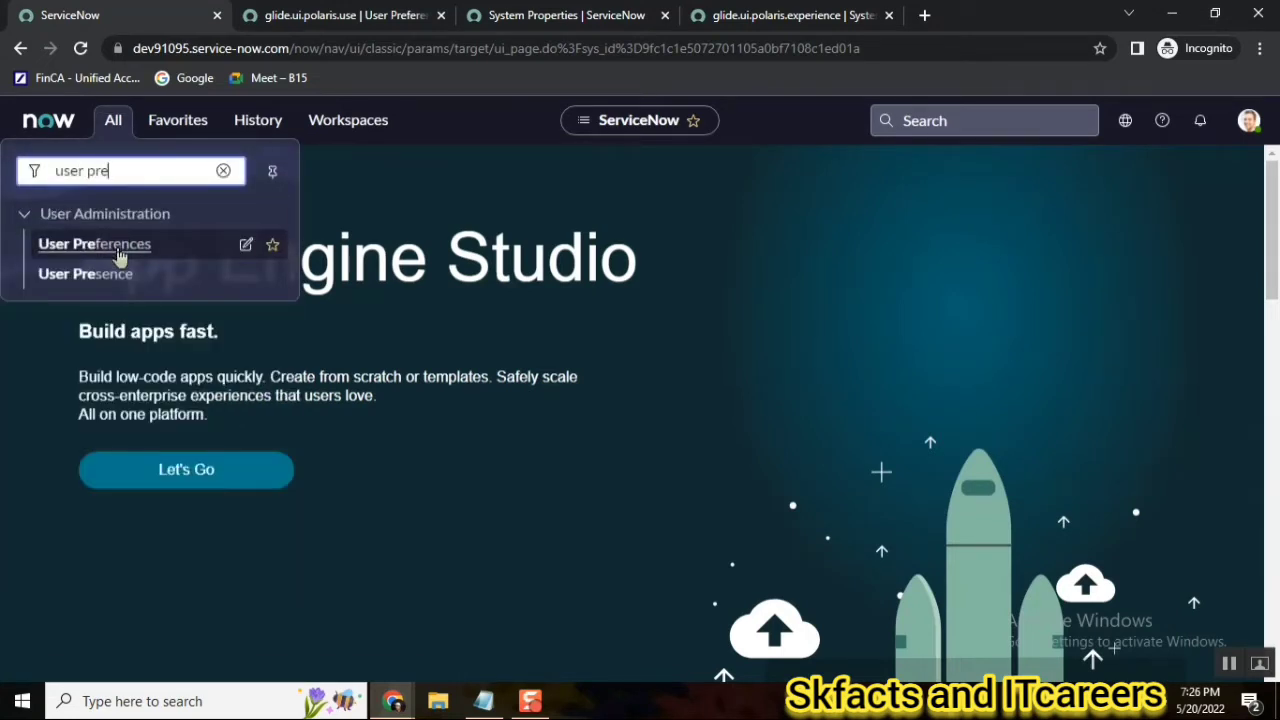
left_click(120, 254)
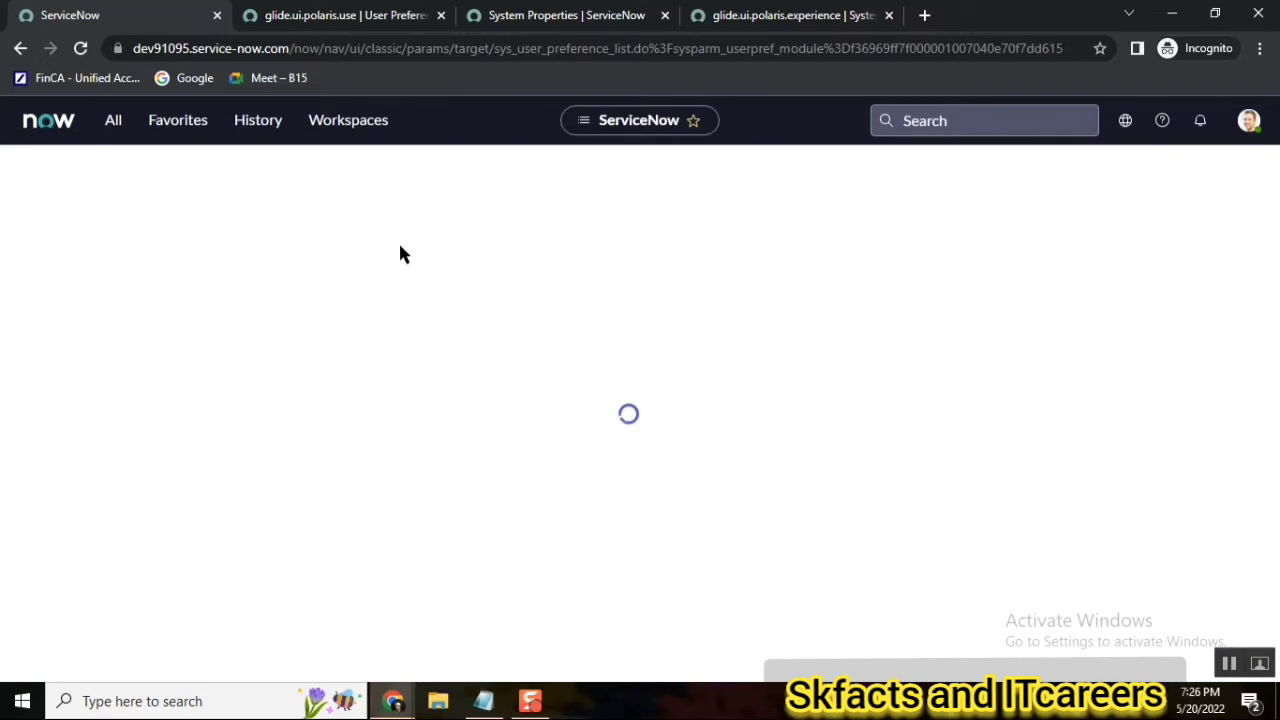
left_click(231, 272)
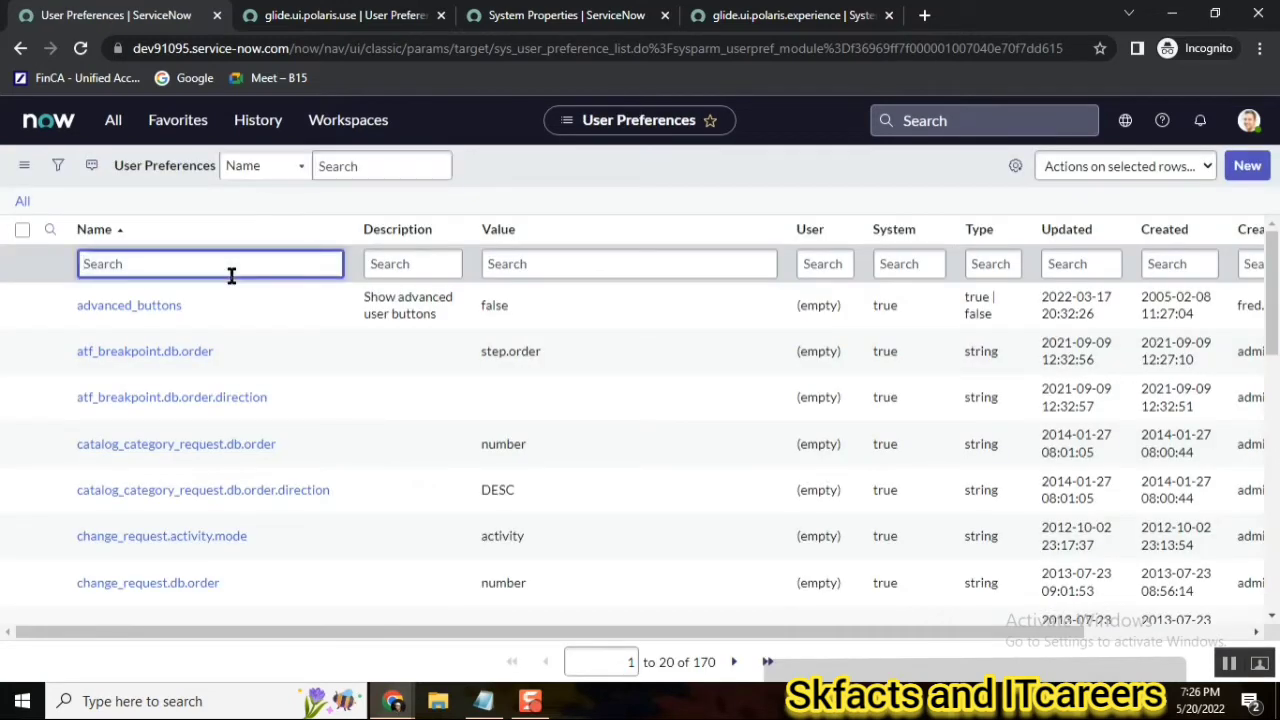
type("*polaris")
key("Return")
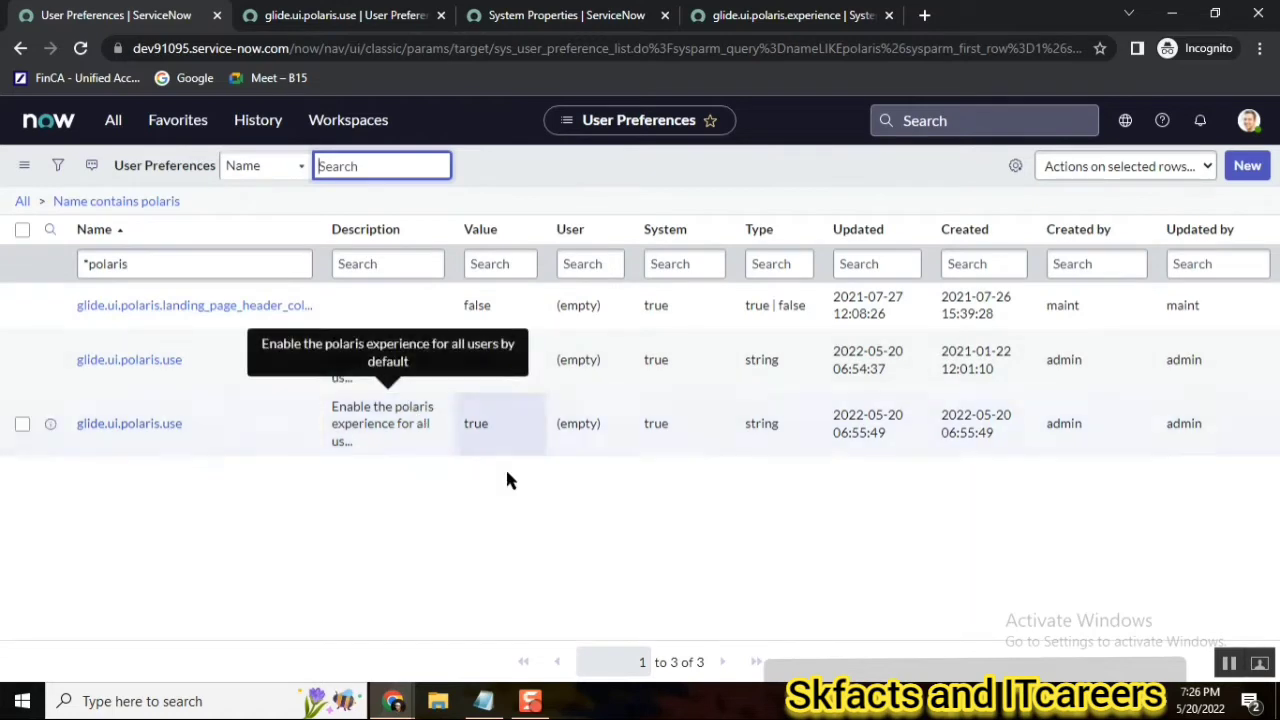
- Change the glide.ui.polaris.use value to false and pick the chosen user in the User lookup
left_click(358, 17)
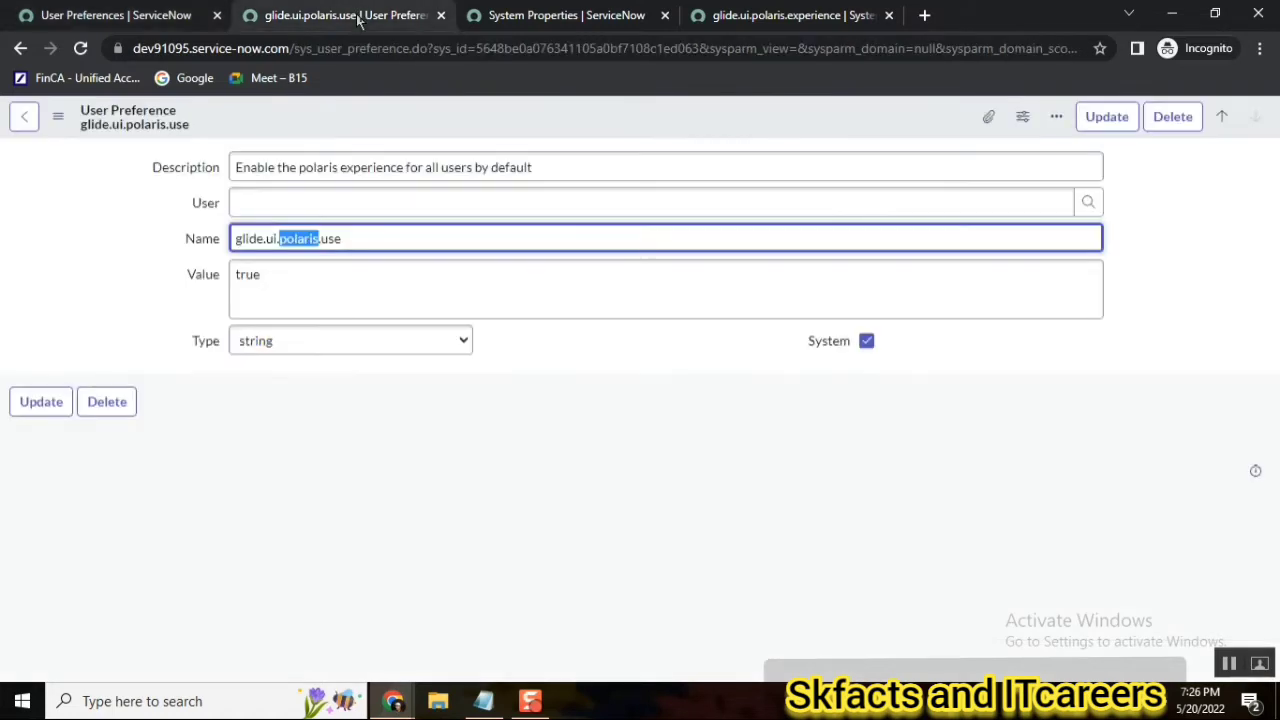
left_click(301, 275)
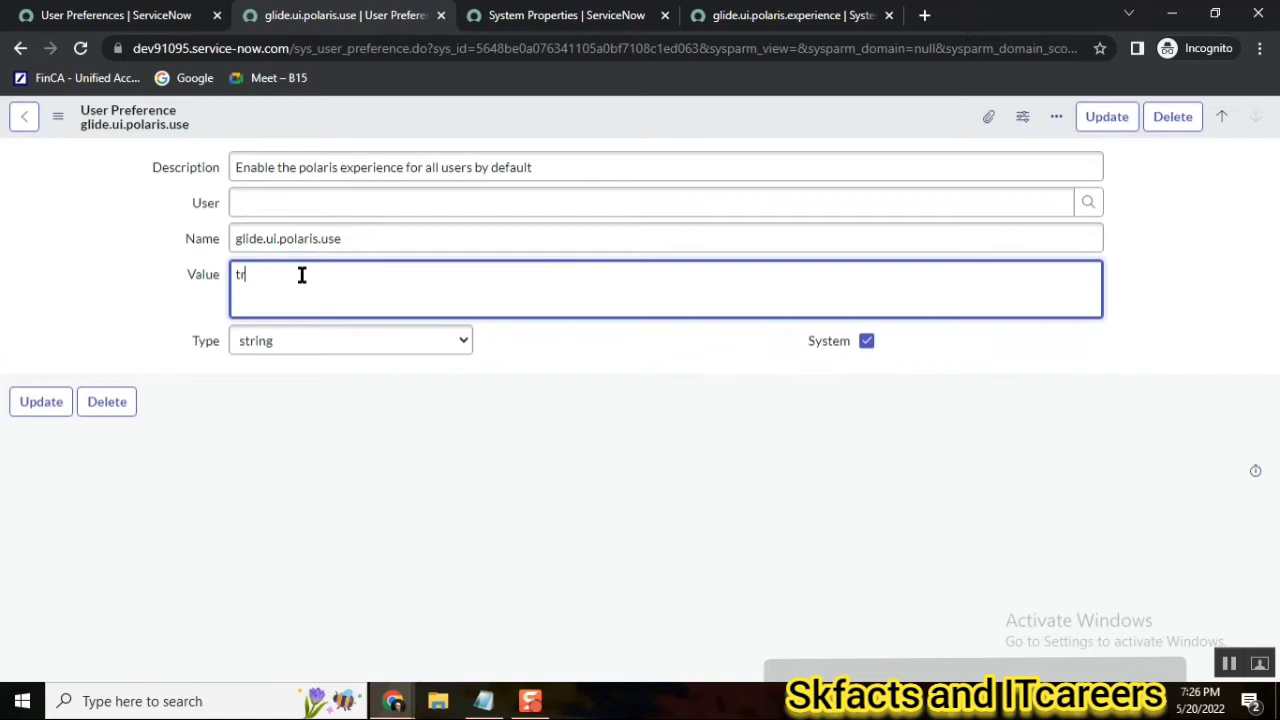
type("false")
left_click(305, 202)
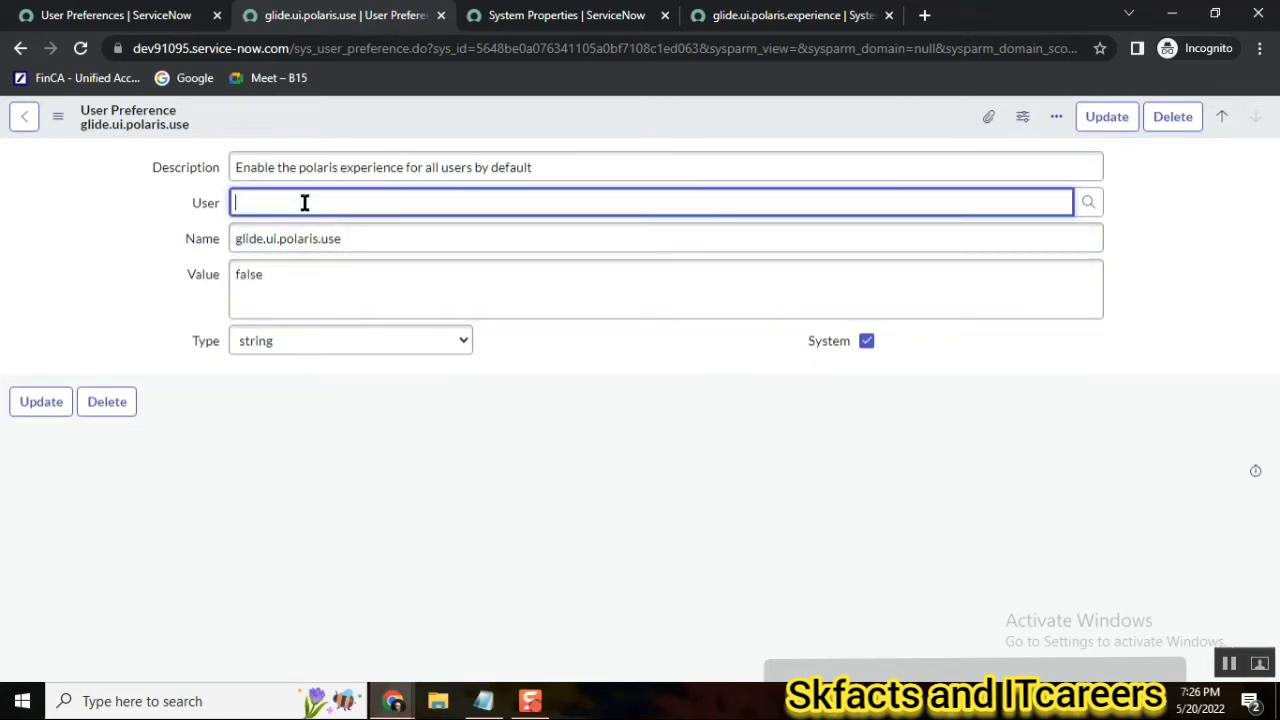
left_click(1090, 204)
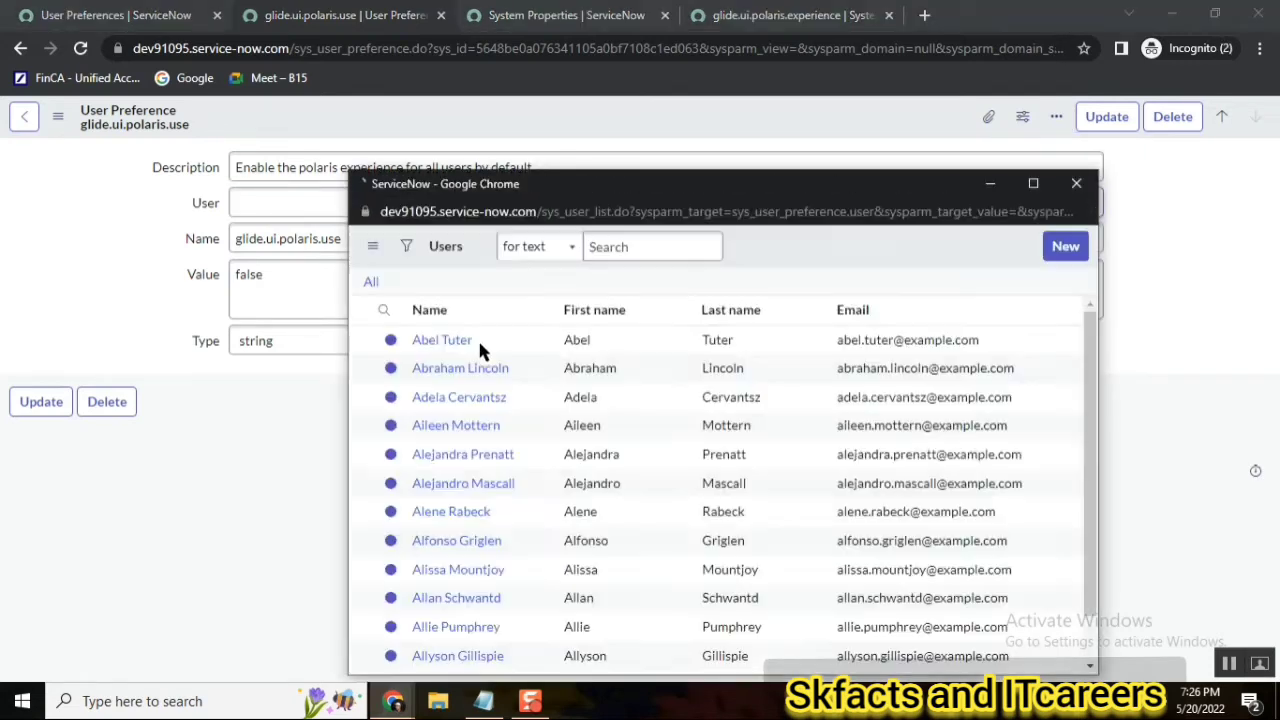
left_click(452, 406)
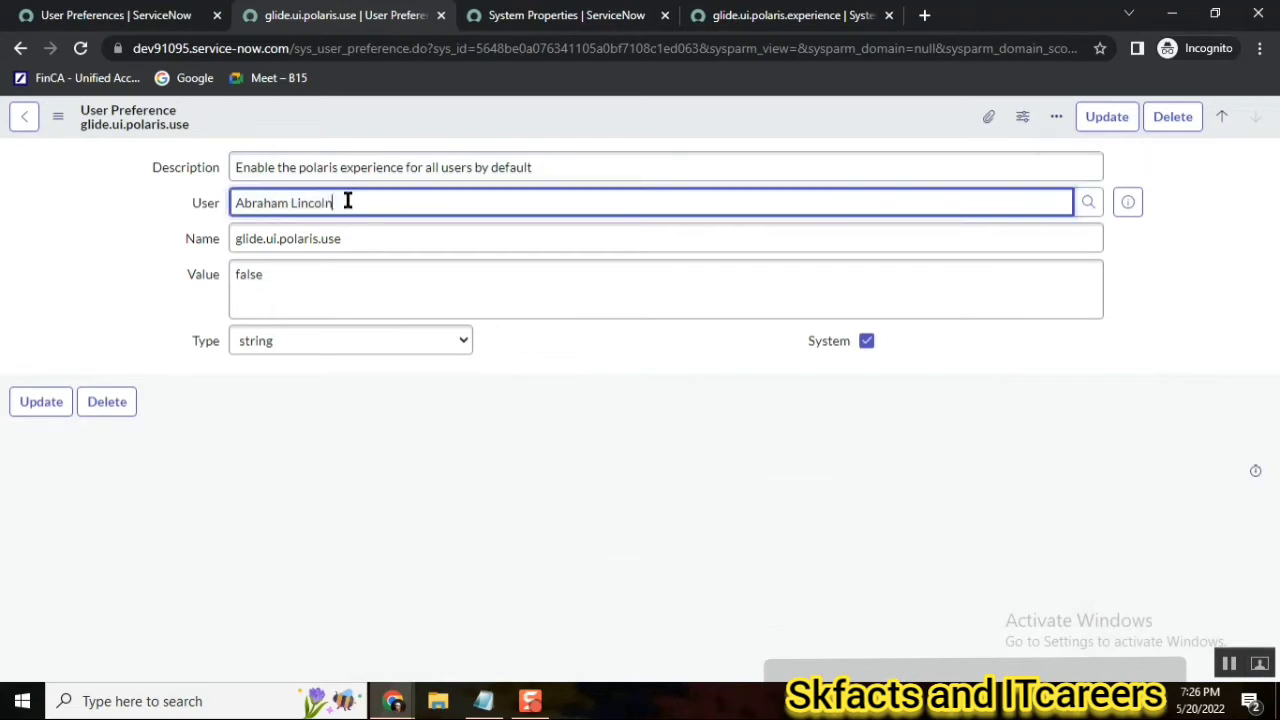
left_click_drag(346, 200, 237, 203)
key("ctrl+c")
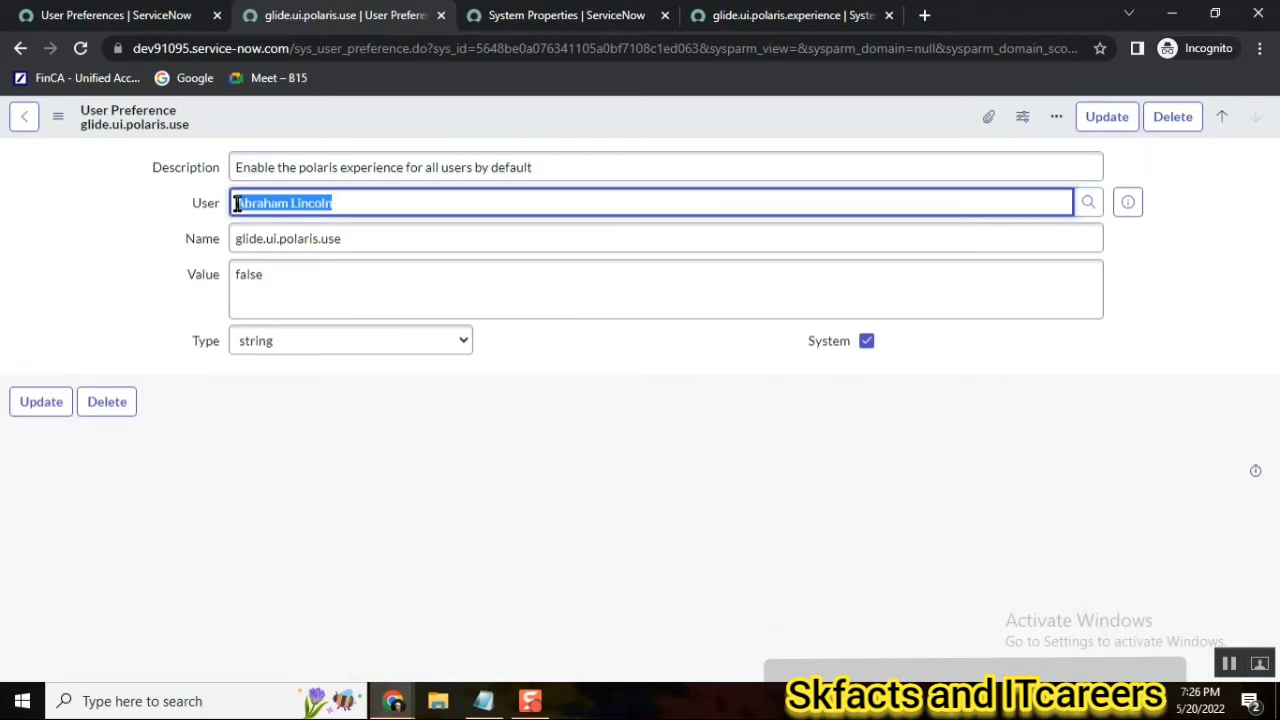
- Paste the chosen user's name on a new line below note item 4
left_click(484, 701)
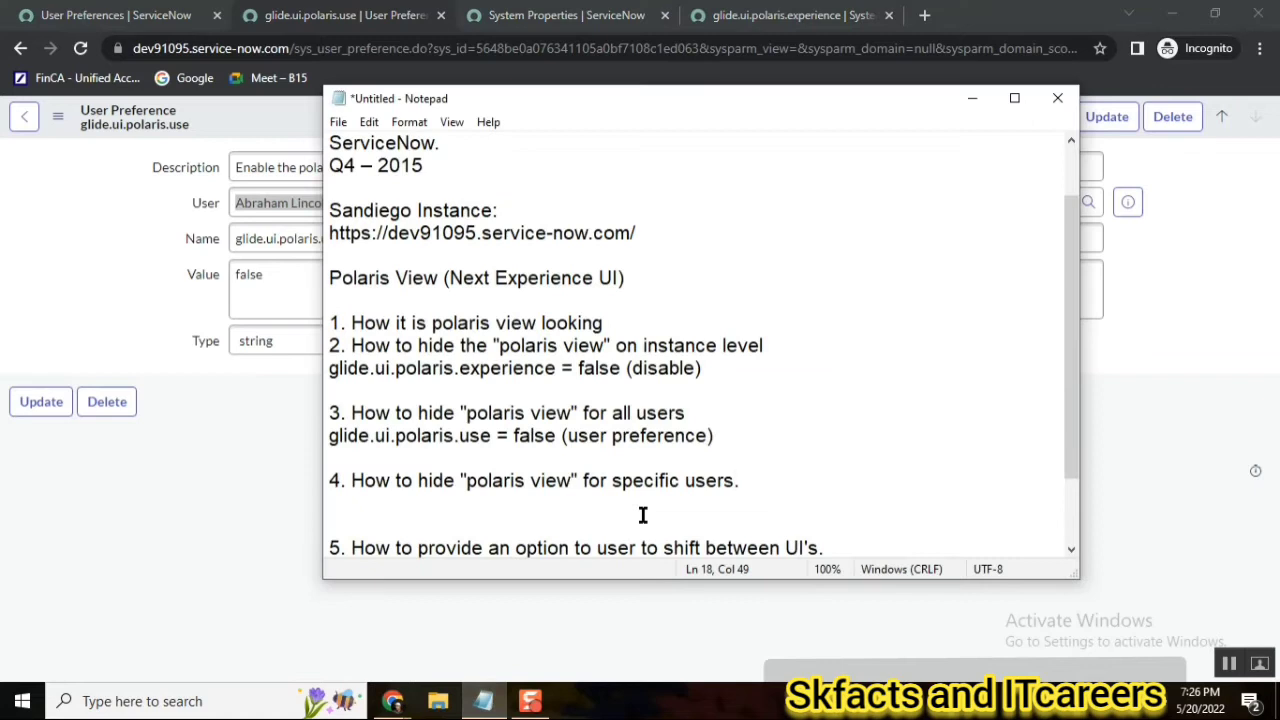
left_click(786, 485)
key("Return")
key("ctrl+v")
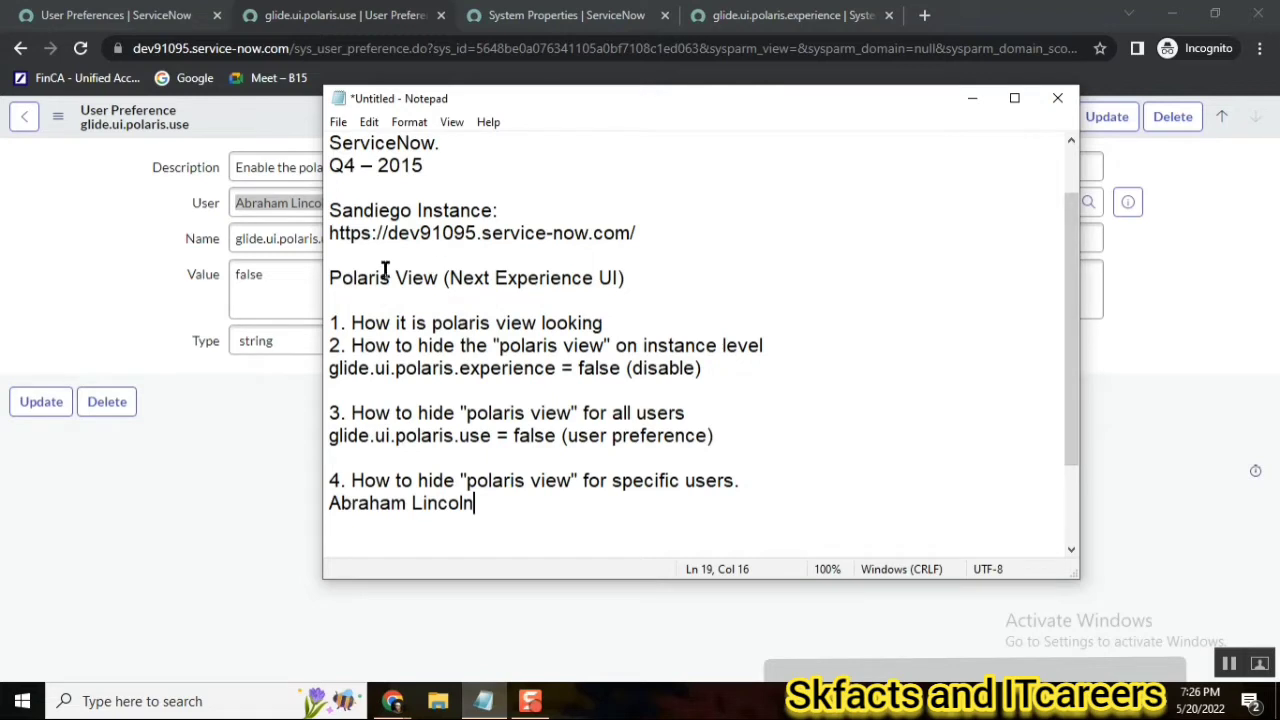
left_click(177, 220)
left_click(259, 290)
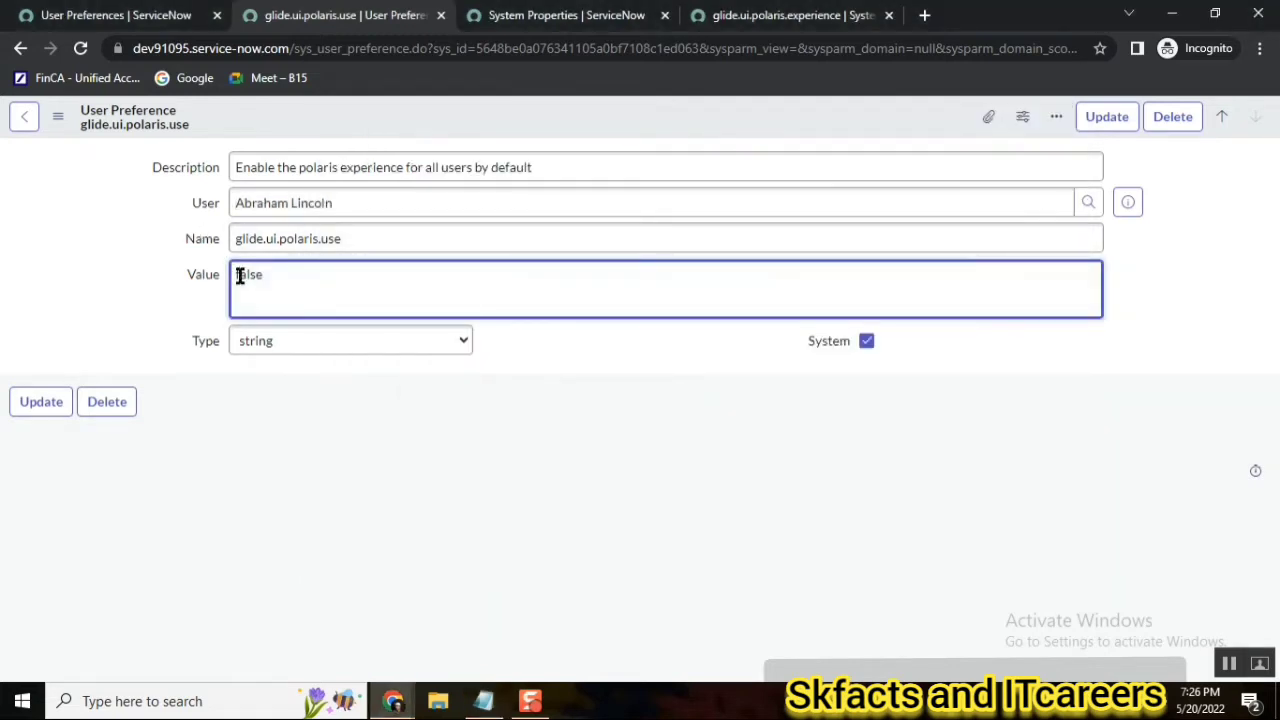
- Insert the form as a new record and save the user-specific glide.ui.polaris.use = false preference
right_click(656, 120)
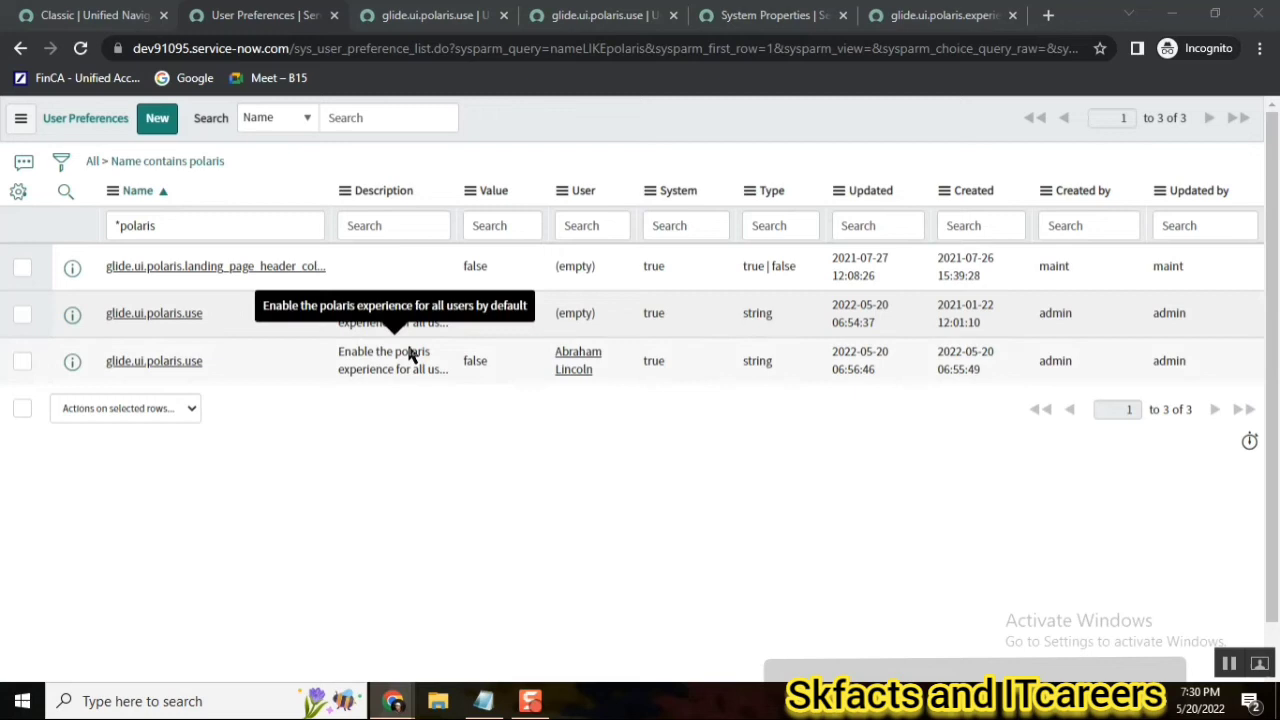
left_click(590, 17)
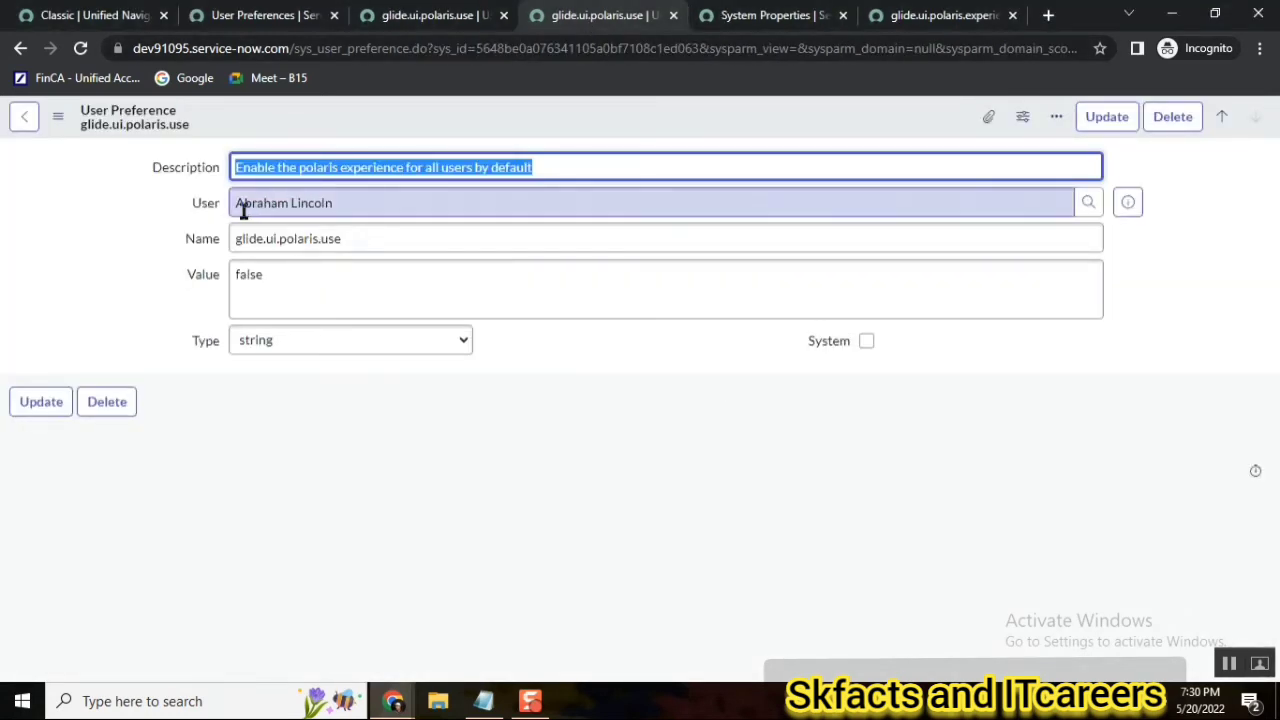
double_click(249, 275)
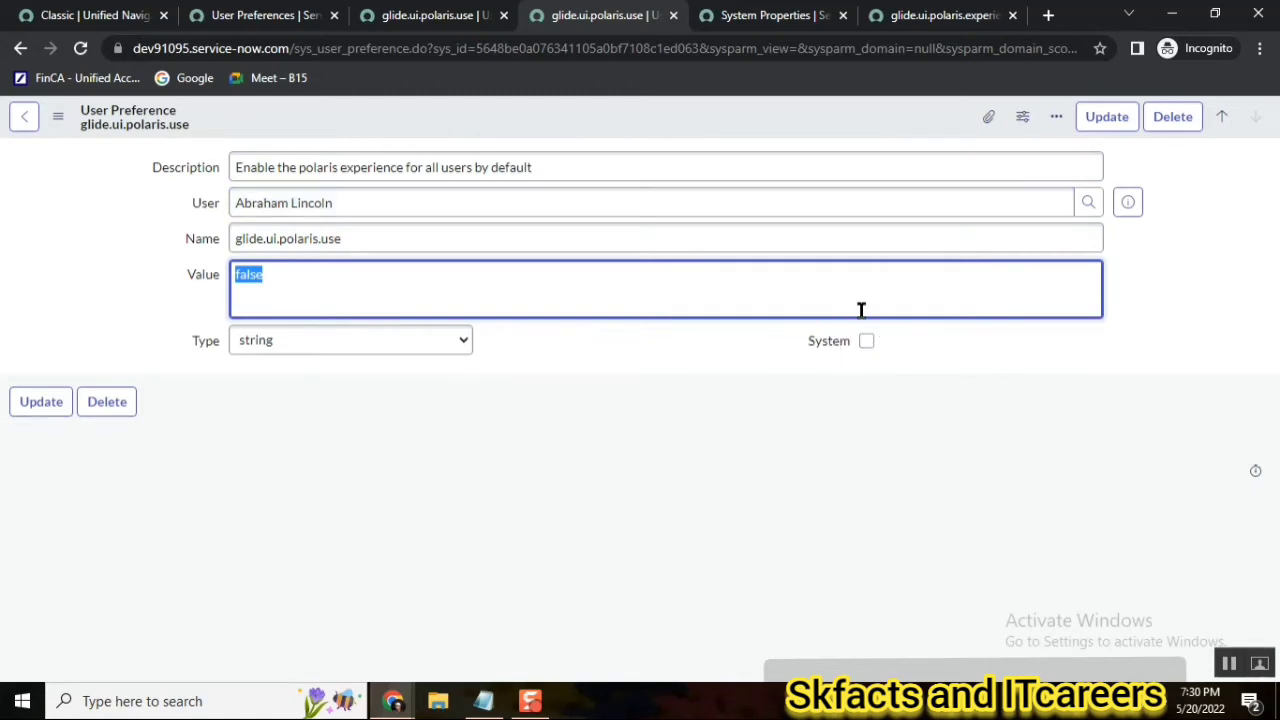
right_click(680, 117)
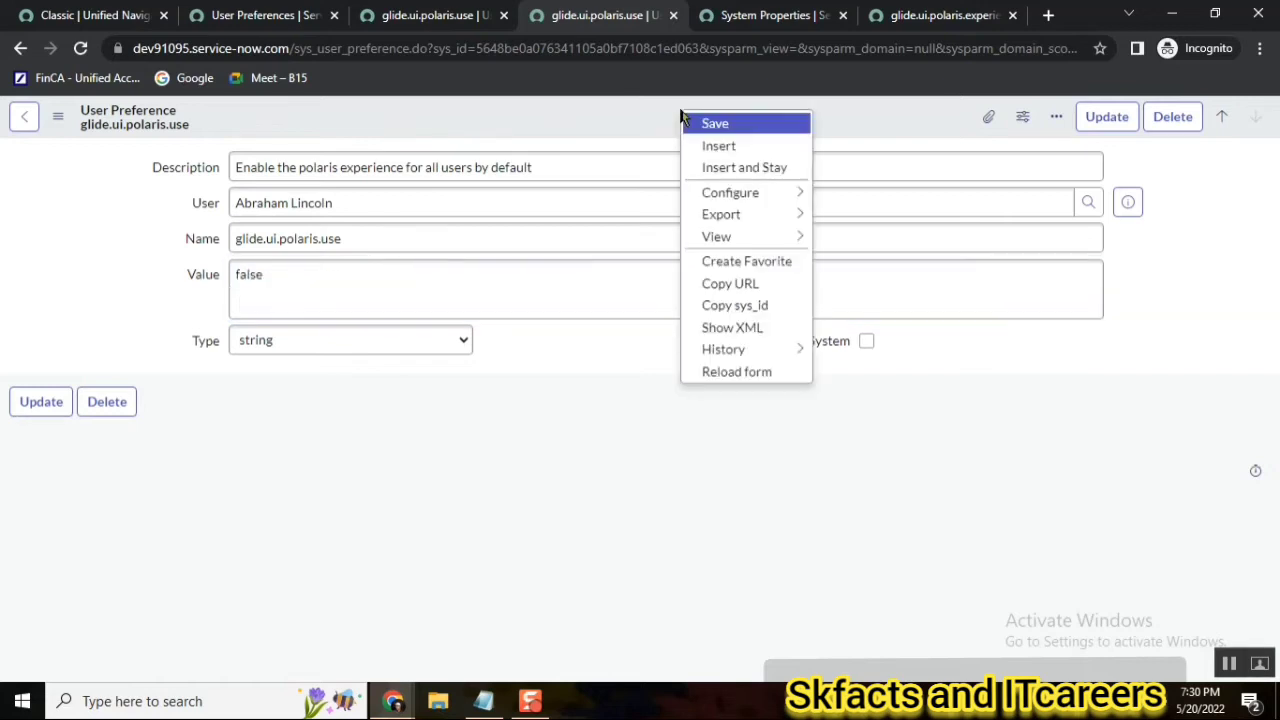
left_click(766, 126)
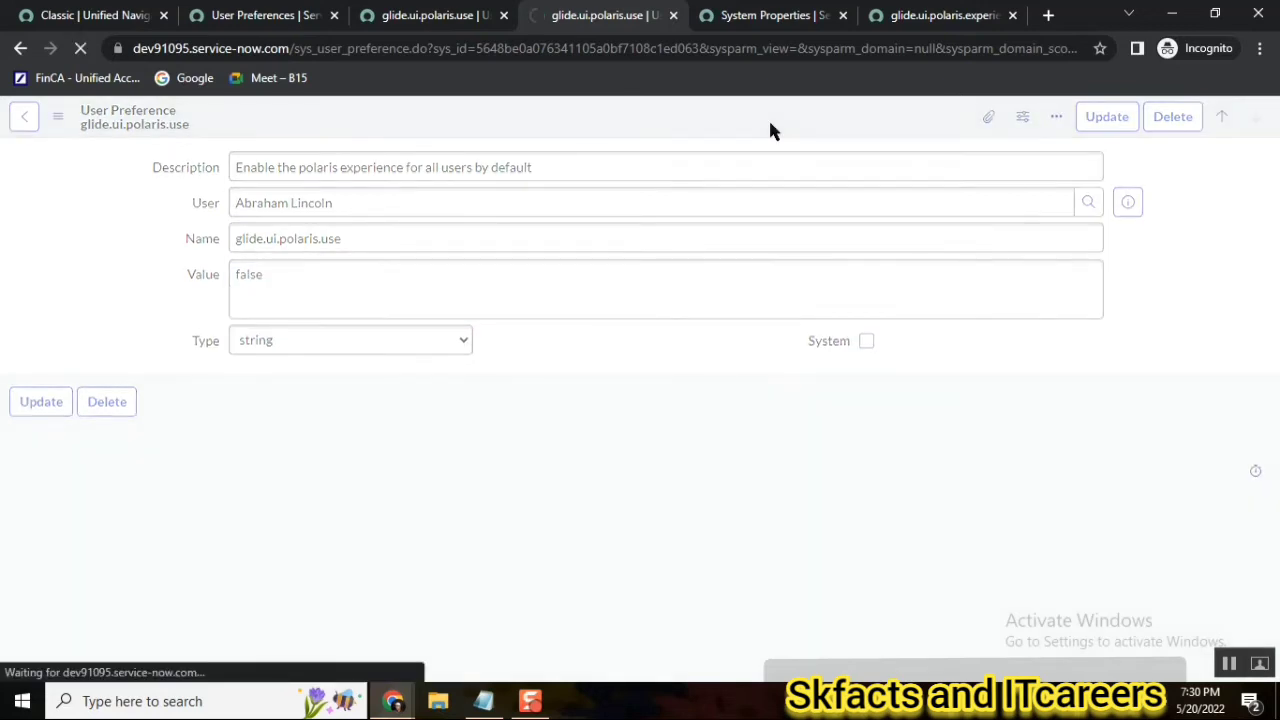
- Reload the polaris preference list and compare the default record's true value, empty user and System true
left_click(280, 15)
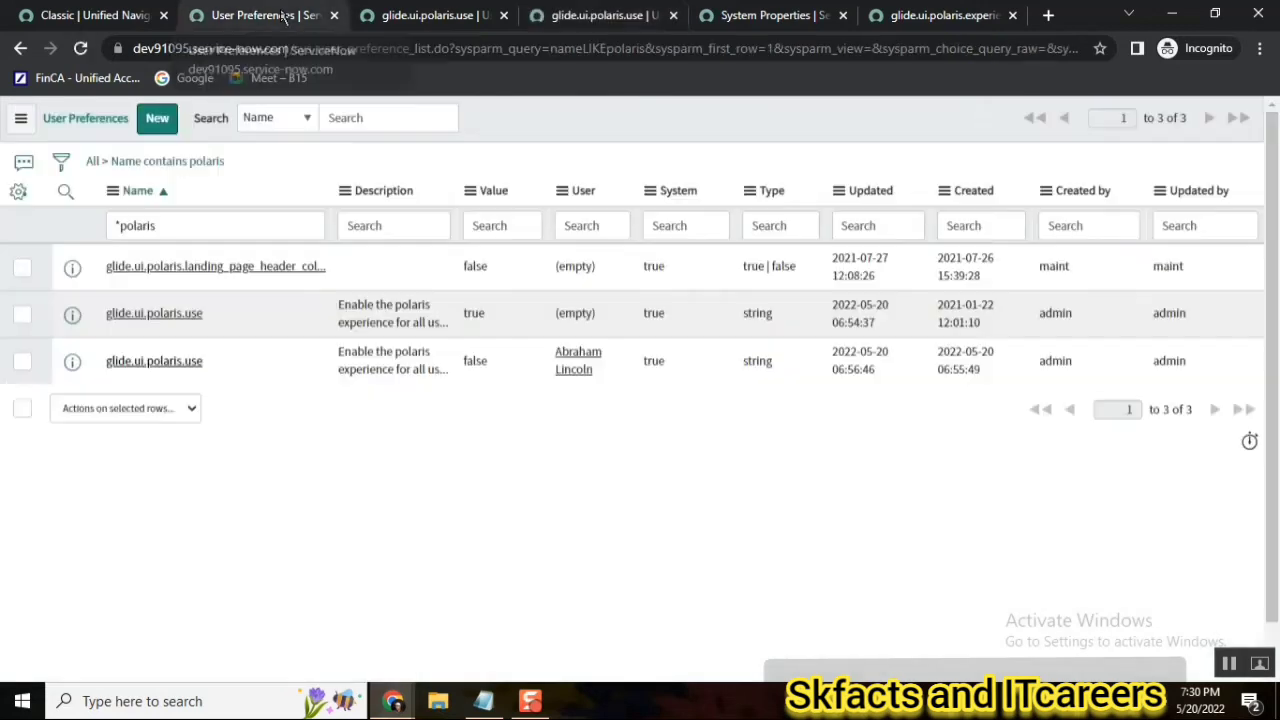
left_click(205, 163)
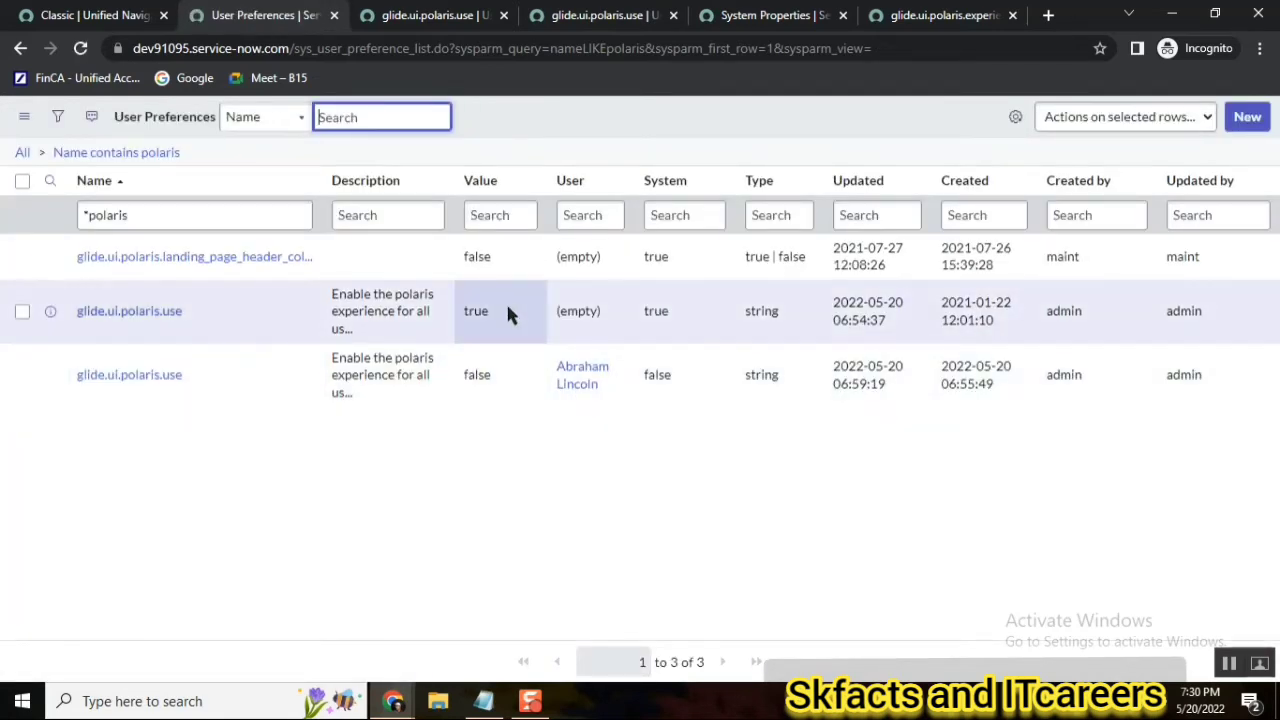
left_click_drag(506, 306, 371, 290)
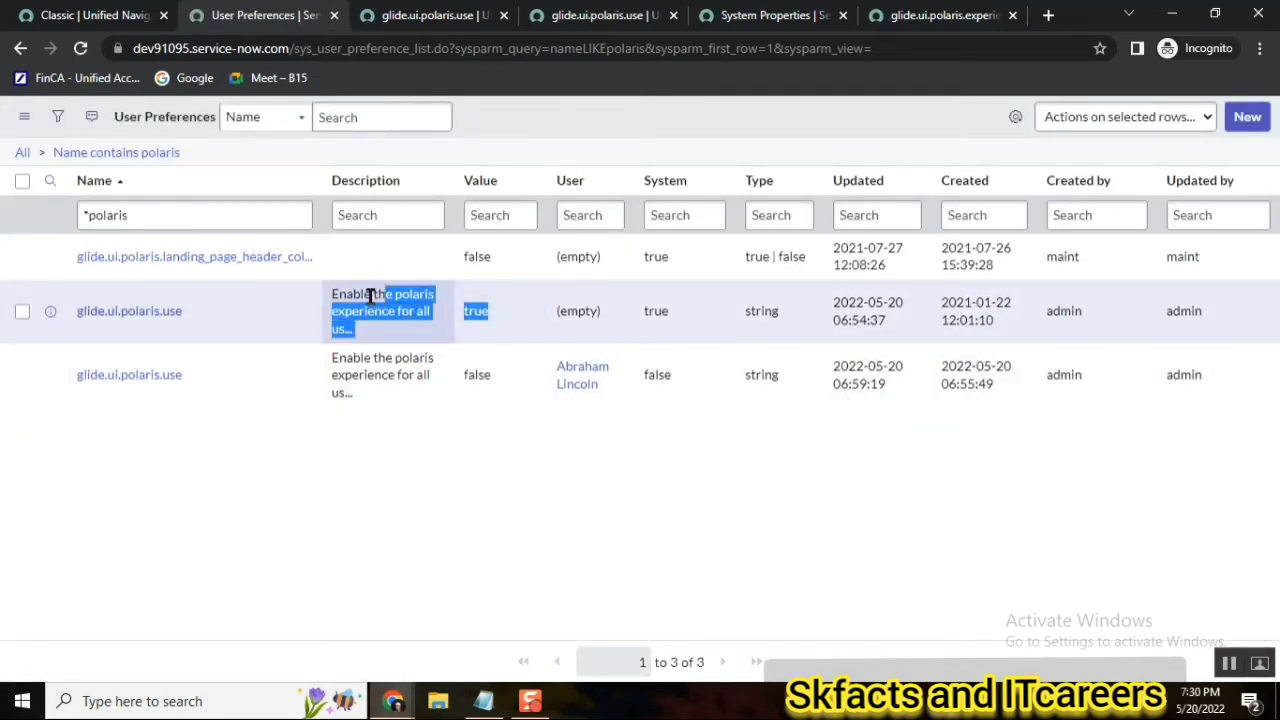
left_click(630, 313)
left_click_drag(630, 313, 686, 327)
left_click(640, 323)
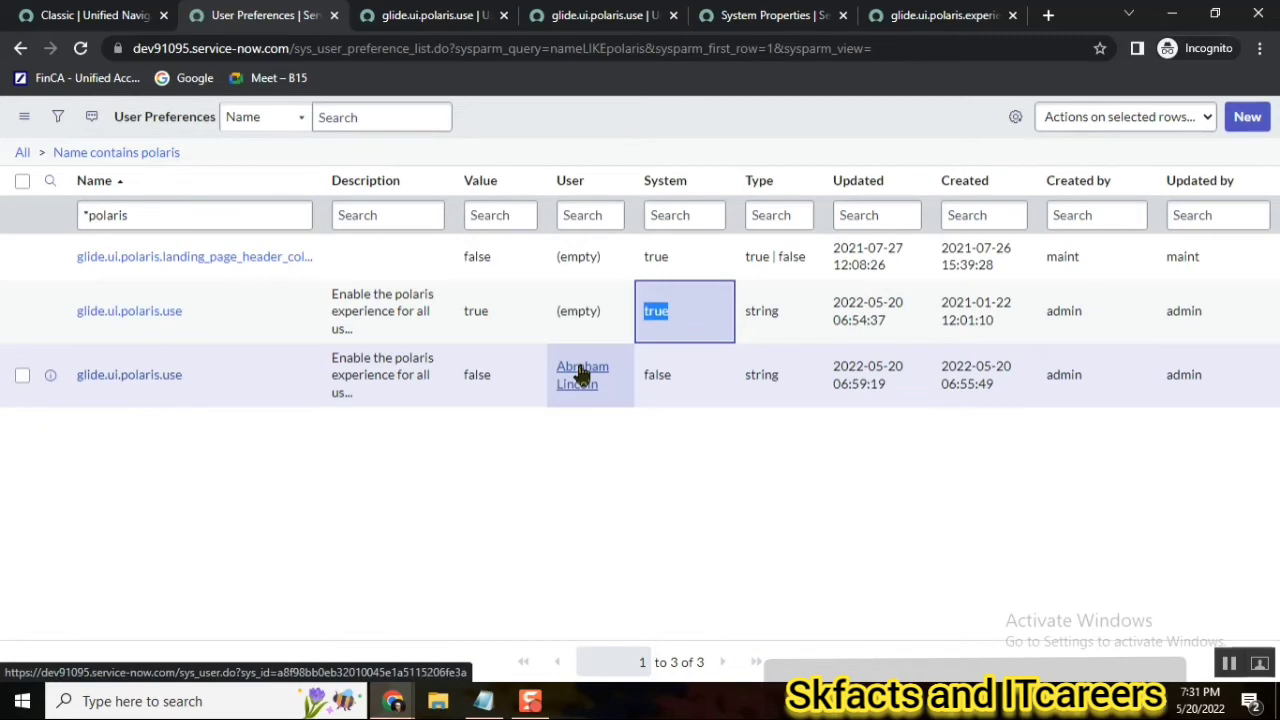
left_click(78, 15)
left_click(1249, 121)
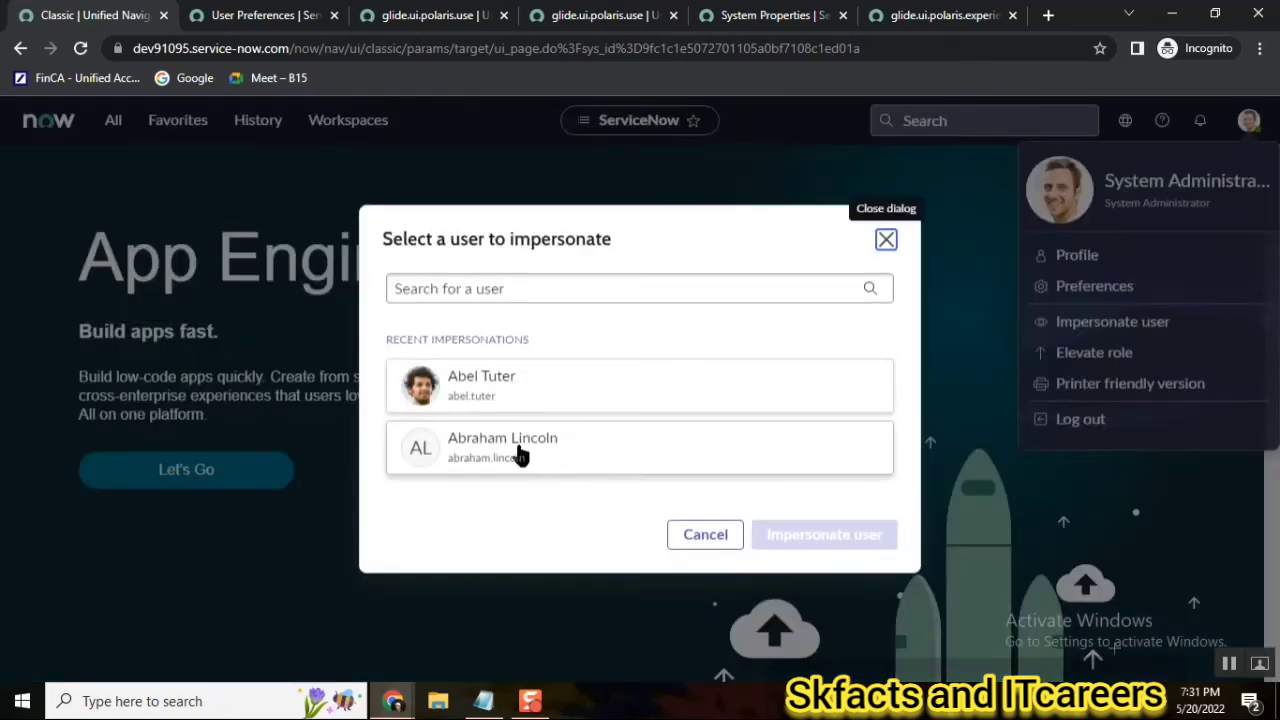
- Impersonate the chosen user, confirming the false preference value and the classic home page
left_click(517, 451)
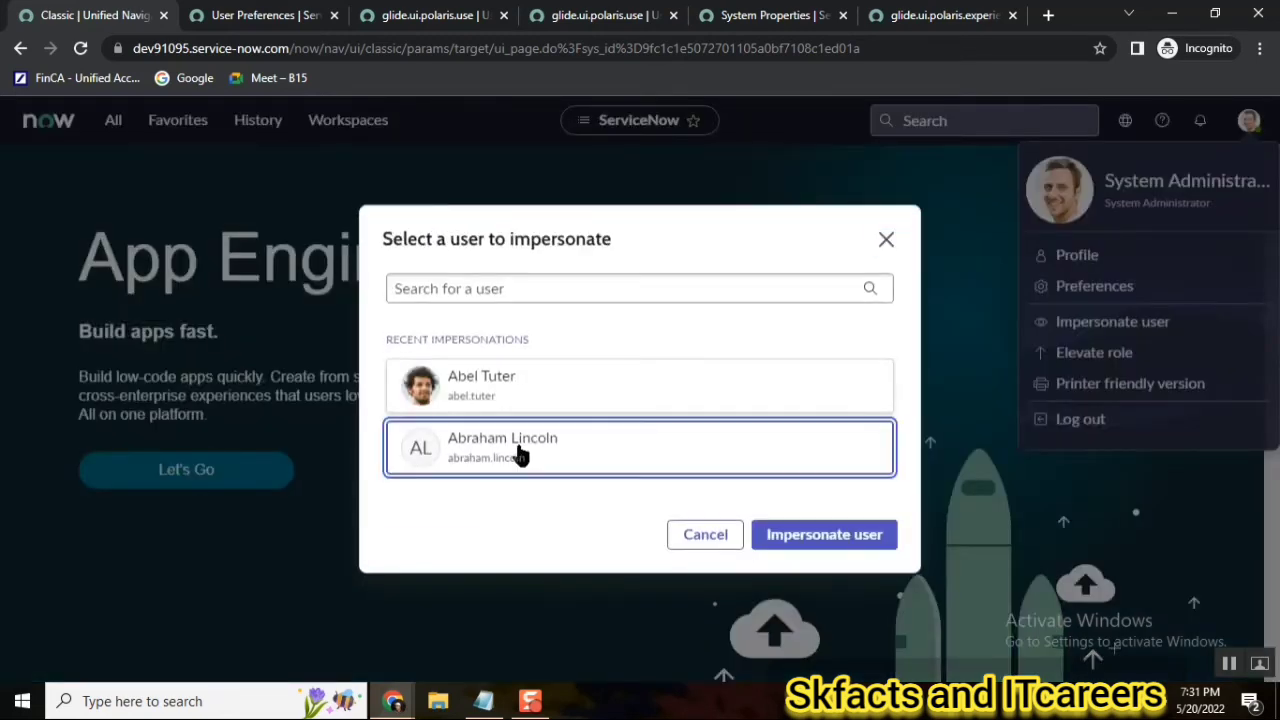
left_click(858, 544)
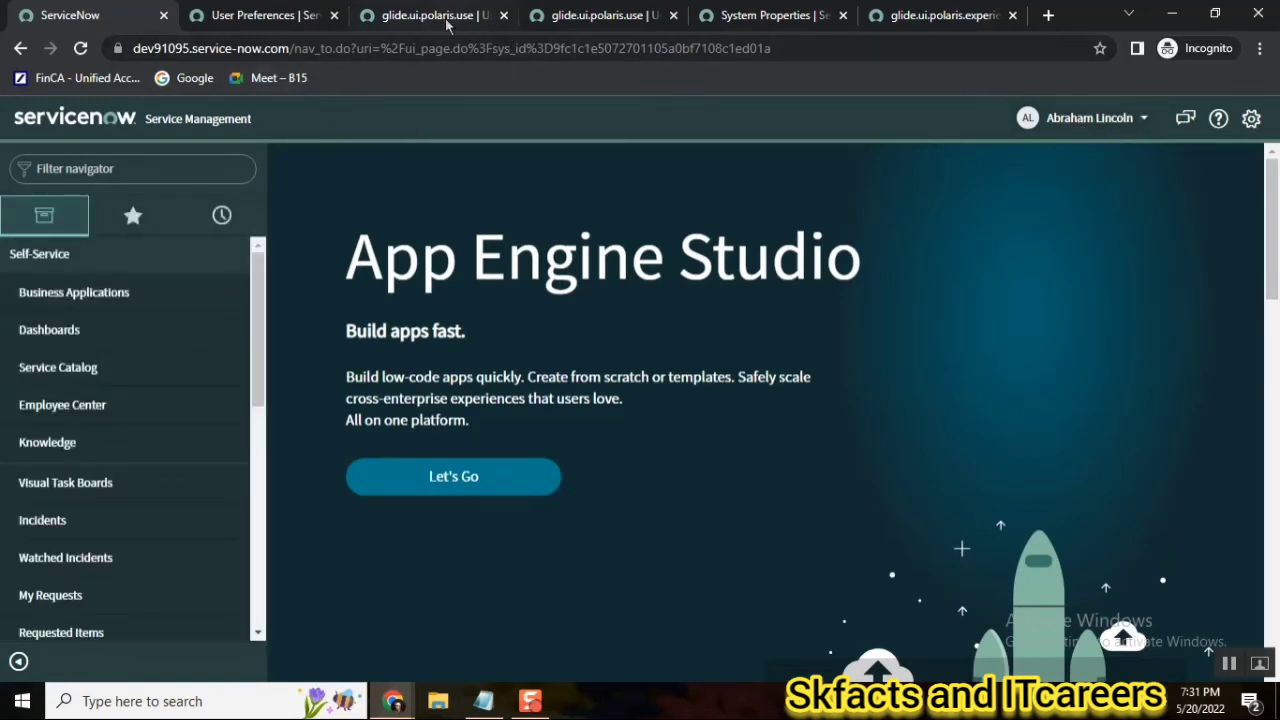
left_click(580, 18)
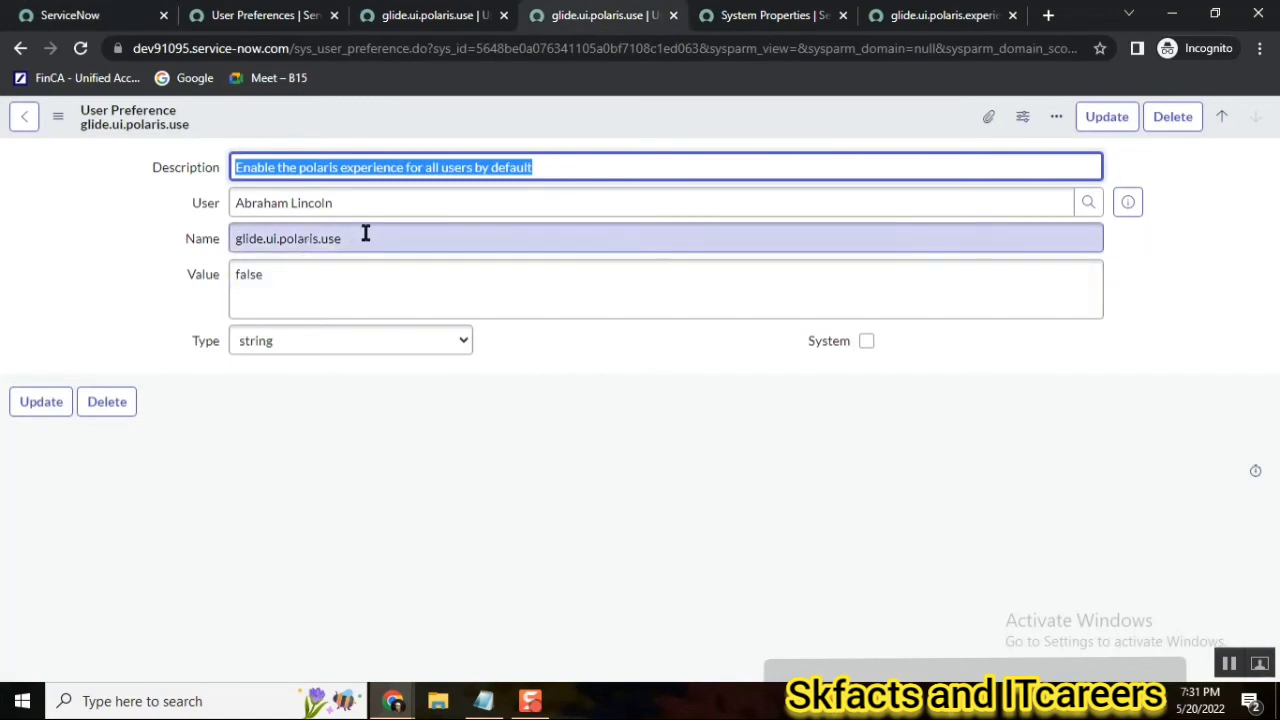
double_click(248, 274)
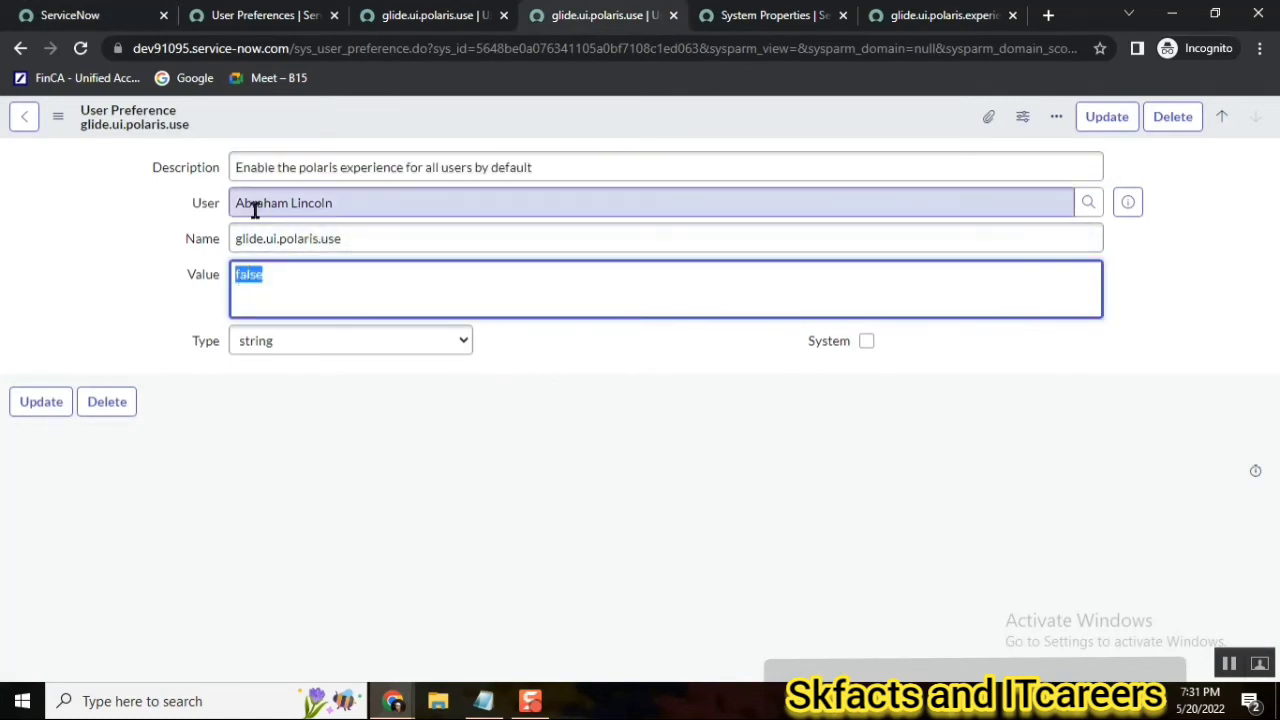
left_click(90, 16)
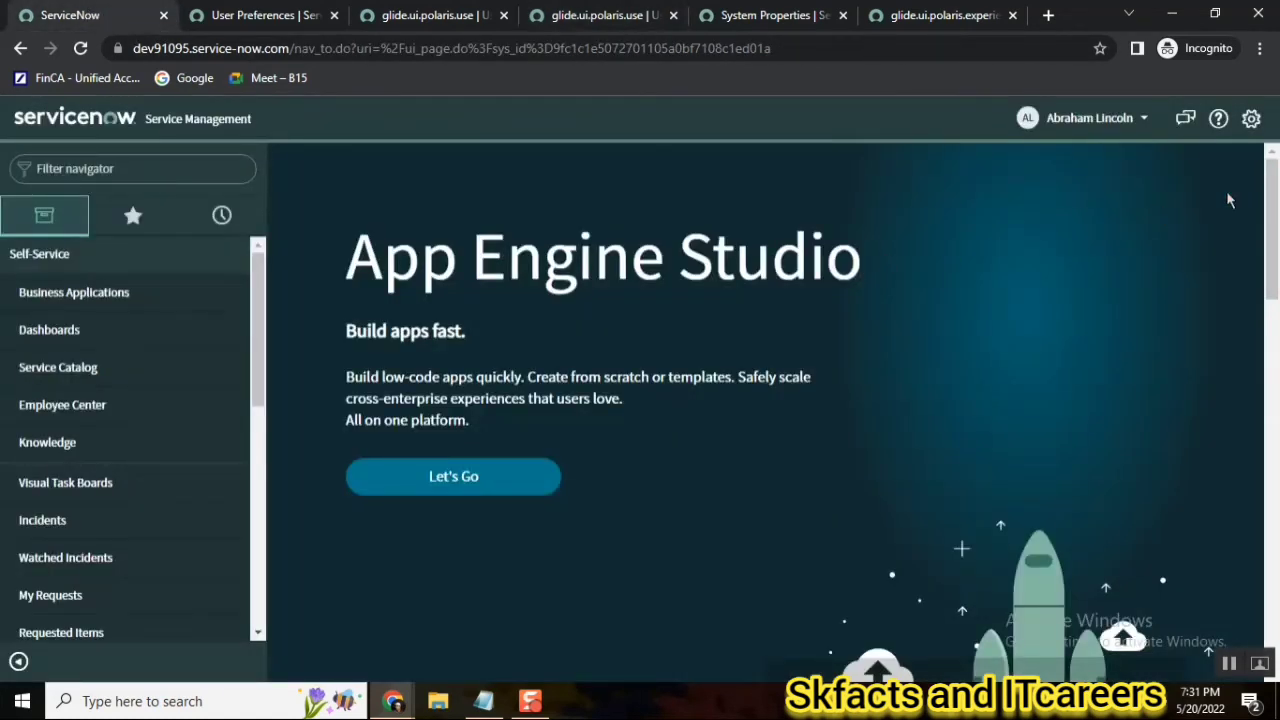
left_click(1100, 125)
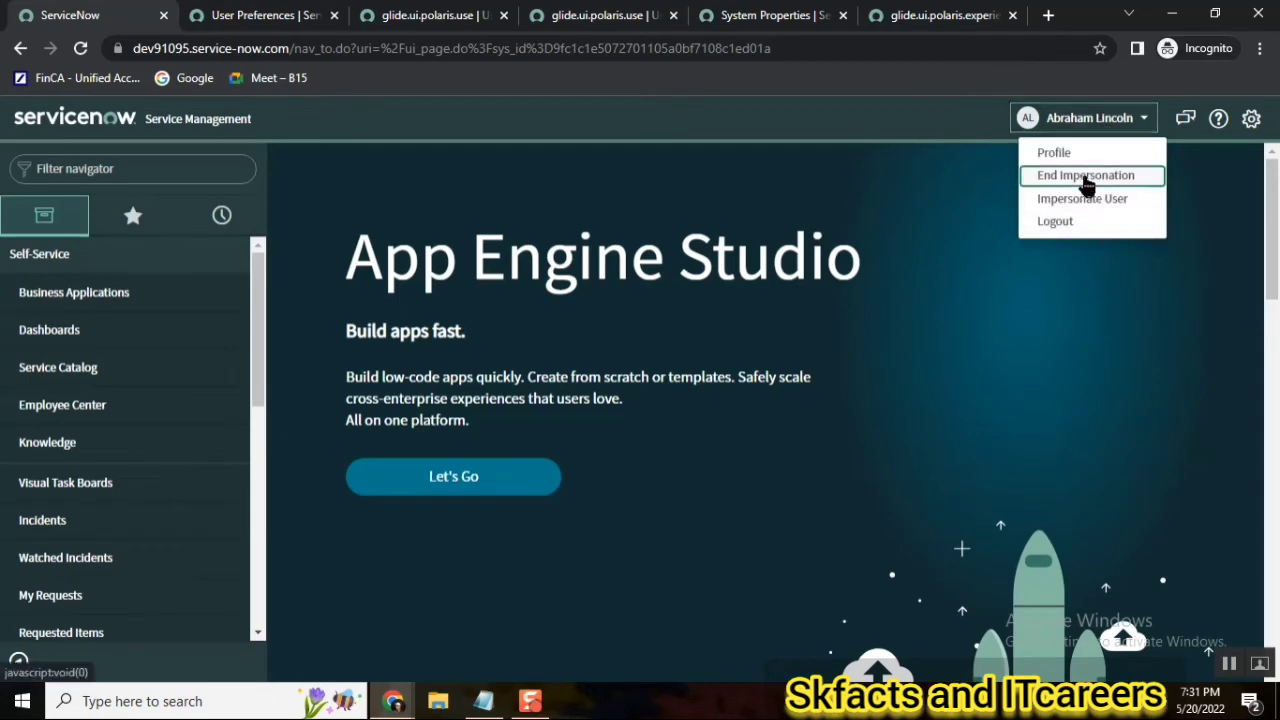
- End the impersonation and impersonate a different recent user, whose home page shows Polaris
left_click(1087, 178)
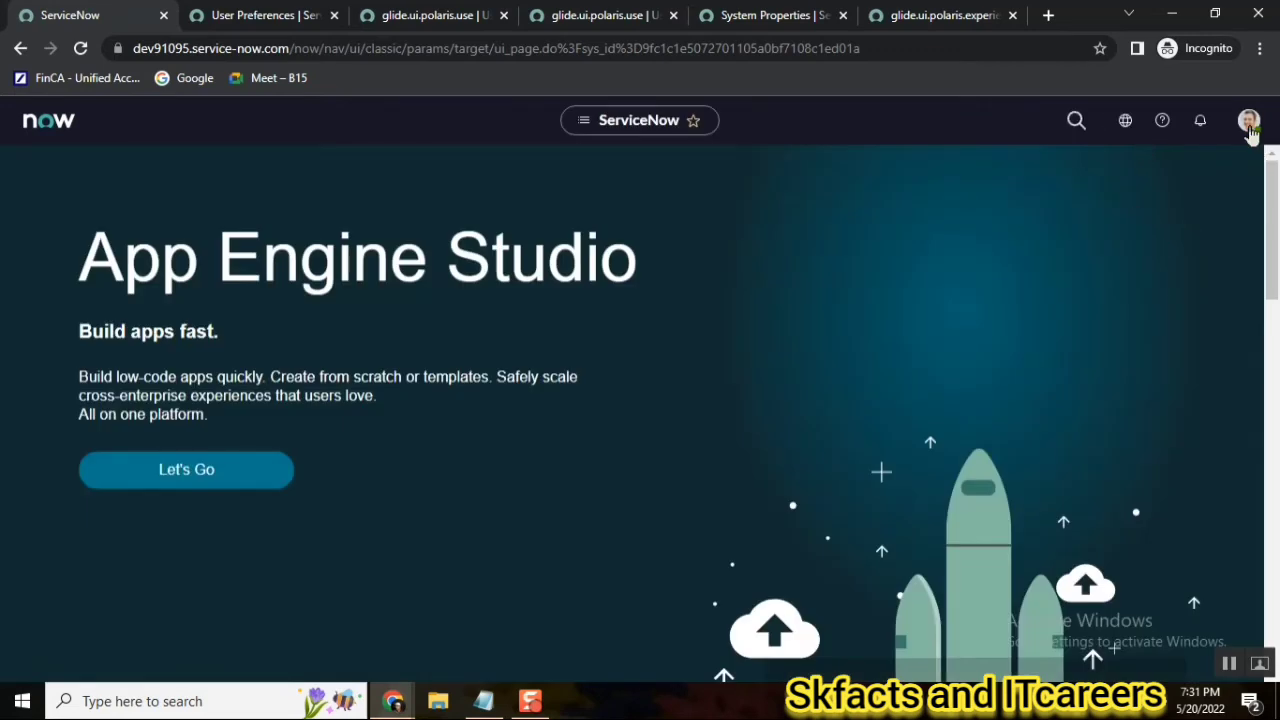
left_click(1248, 125)
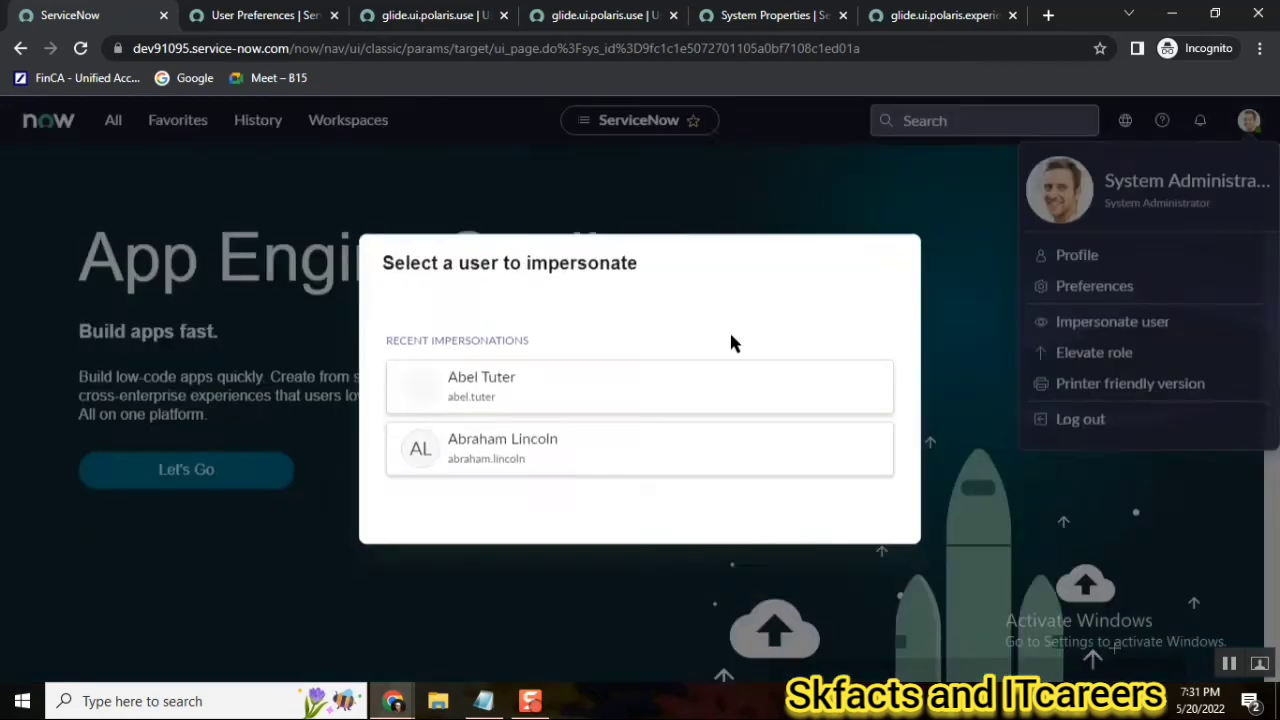
left_click(495, 383)
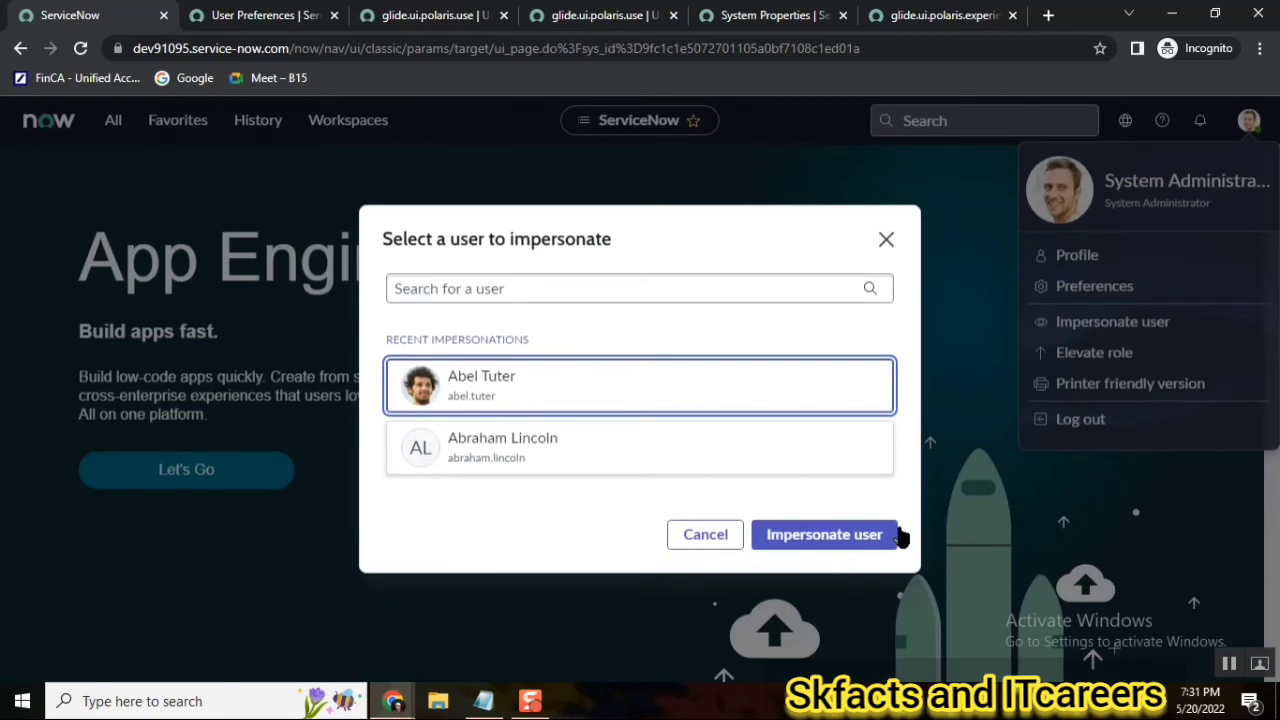
left_click(822, 545)
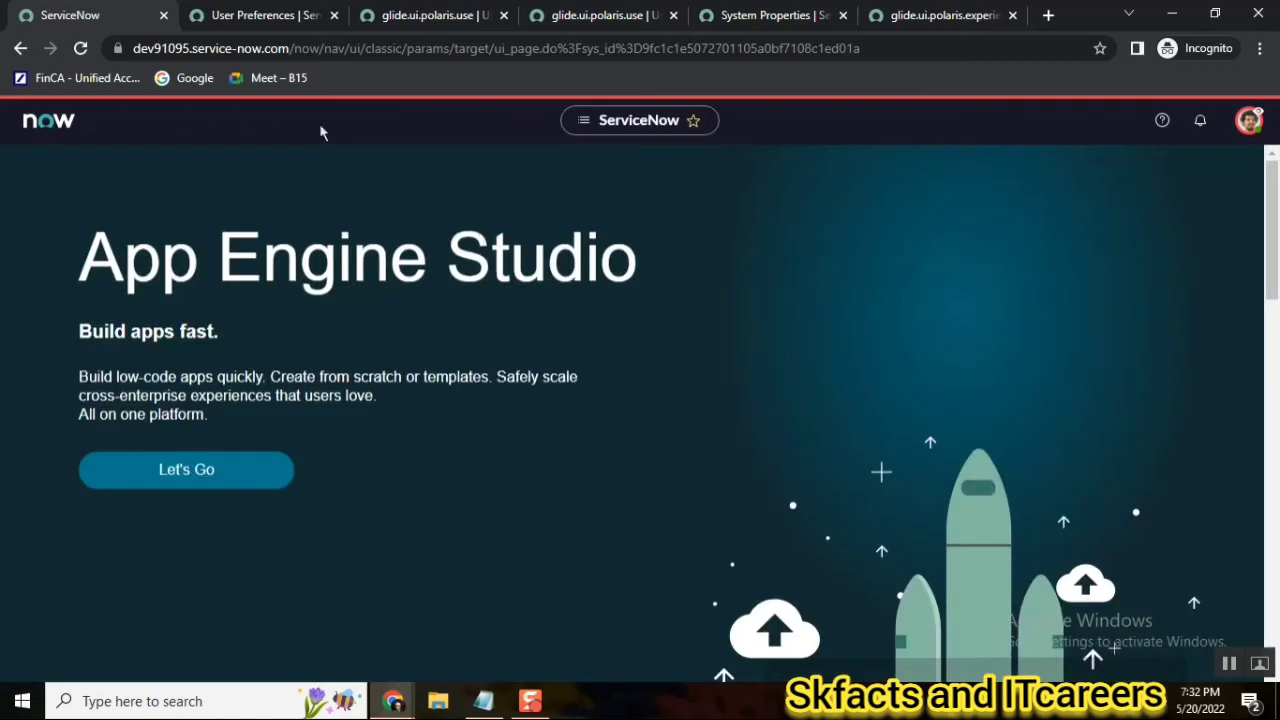
- Review the all-users glide.ui.polaris.use record's settings in the polaris-filtered list
left_click(290, 15)
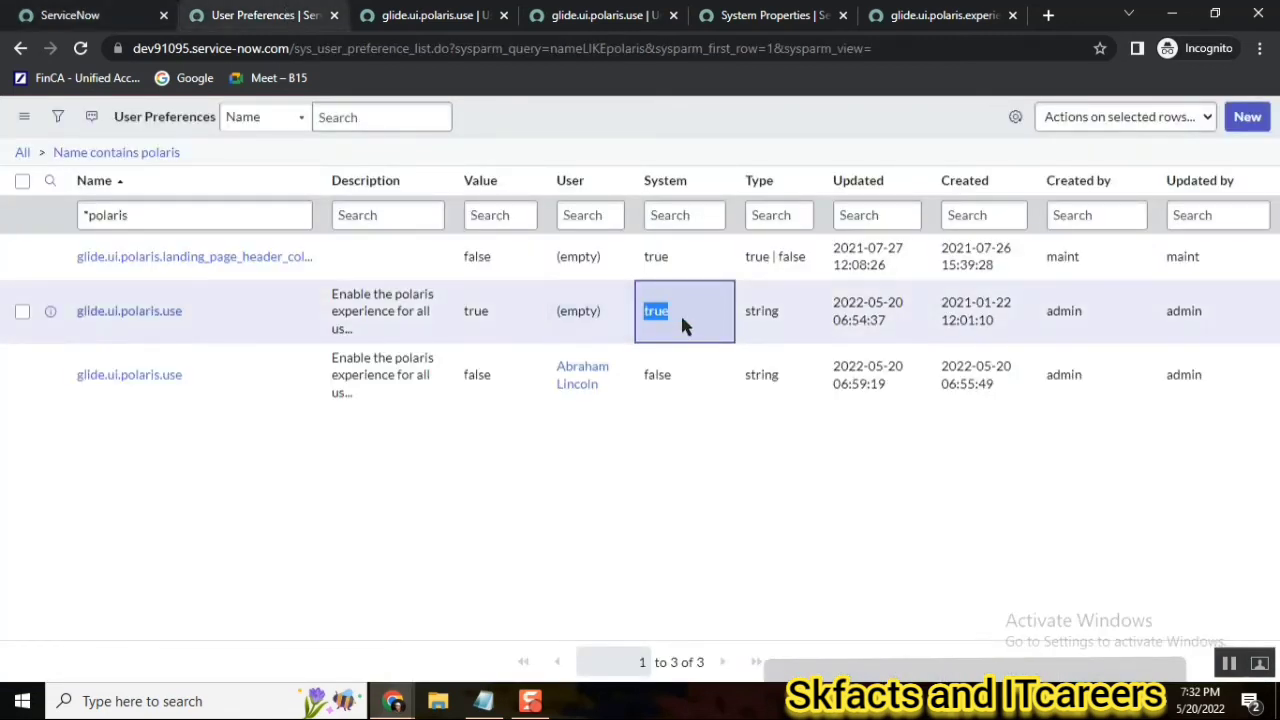
left_click(510, 455)
left_click_drag(677, 318, 330, 308)
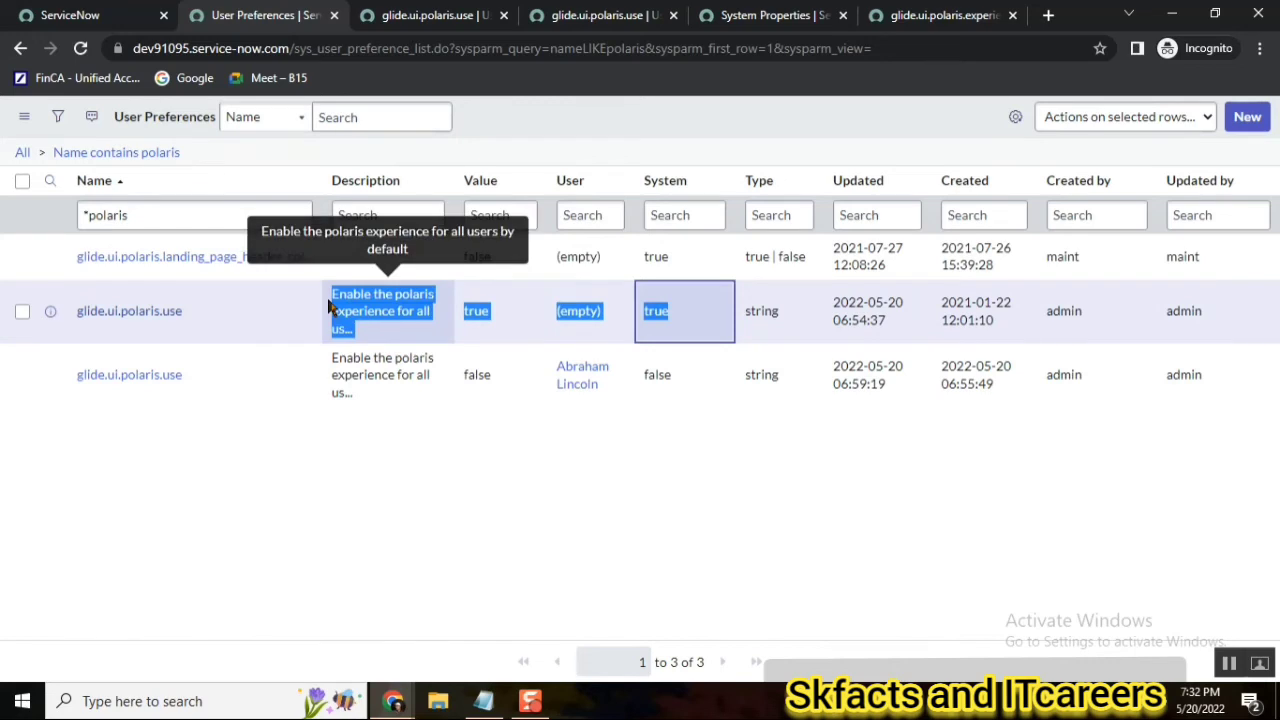
left_click(440, 16)
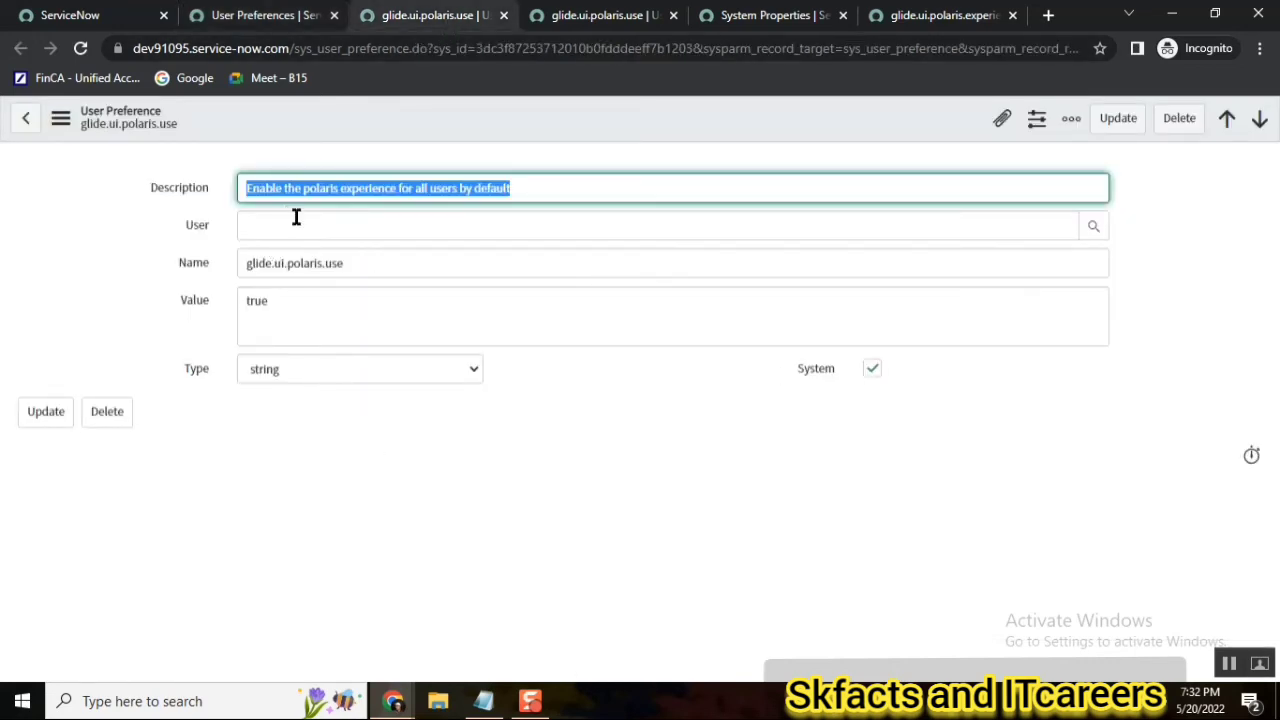
- End the impersonation from the account menu and return to the filtered User Preferences list
left_click(92, 18)
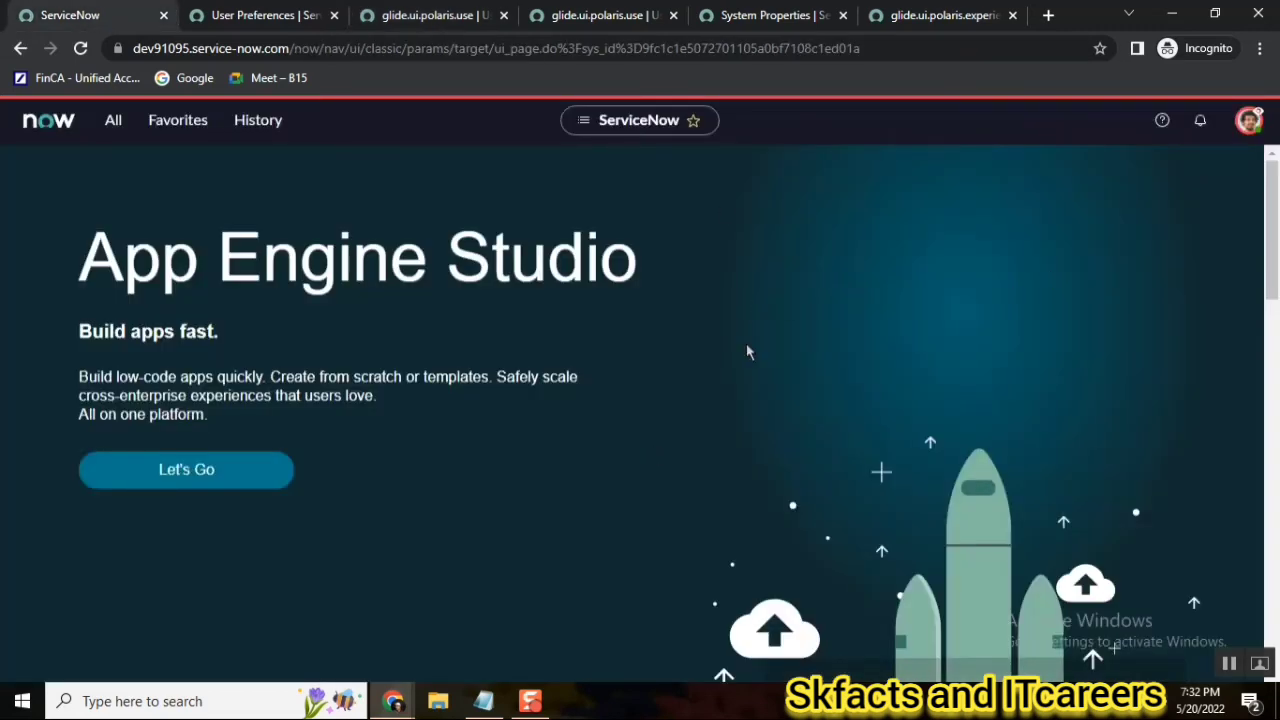
left_click(1248, 120)
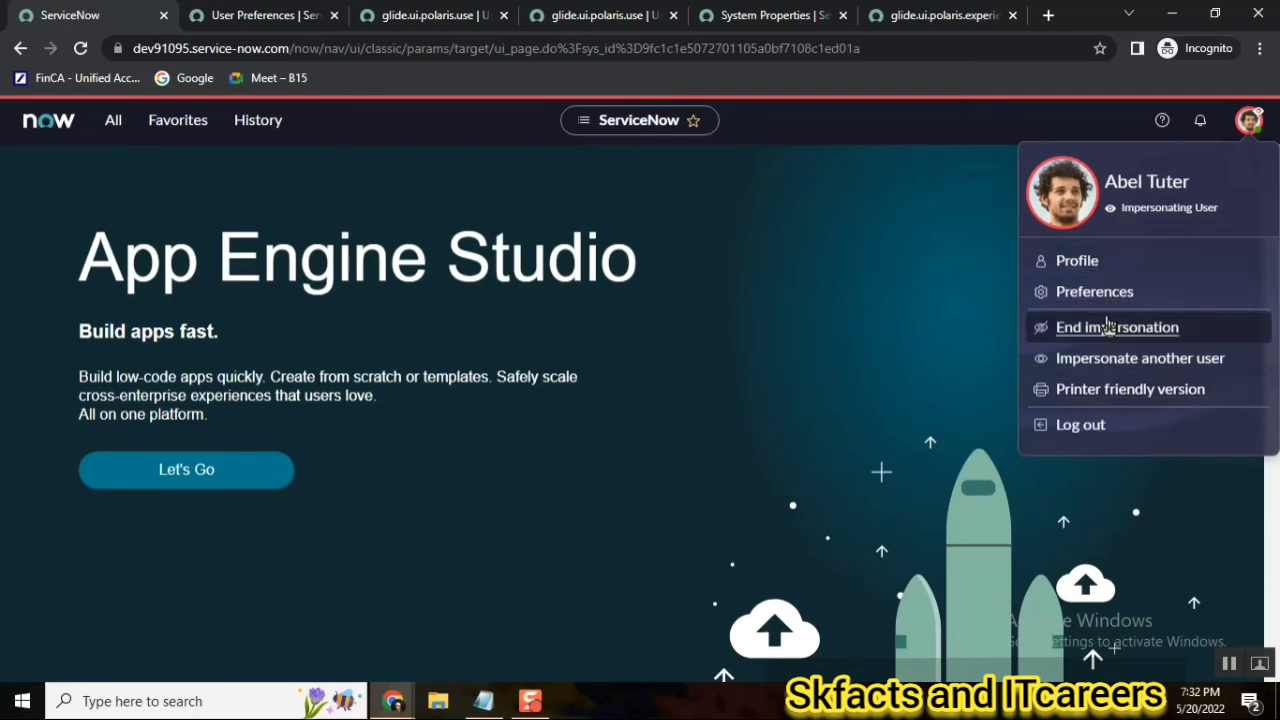
left_click(1112, 330)
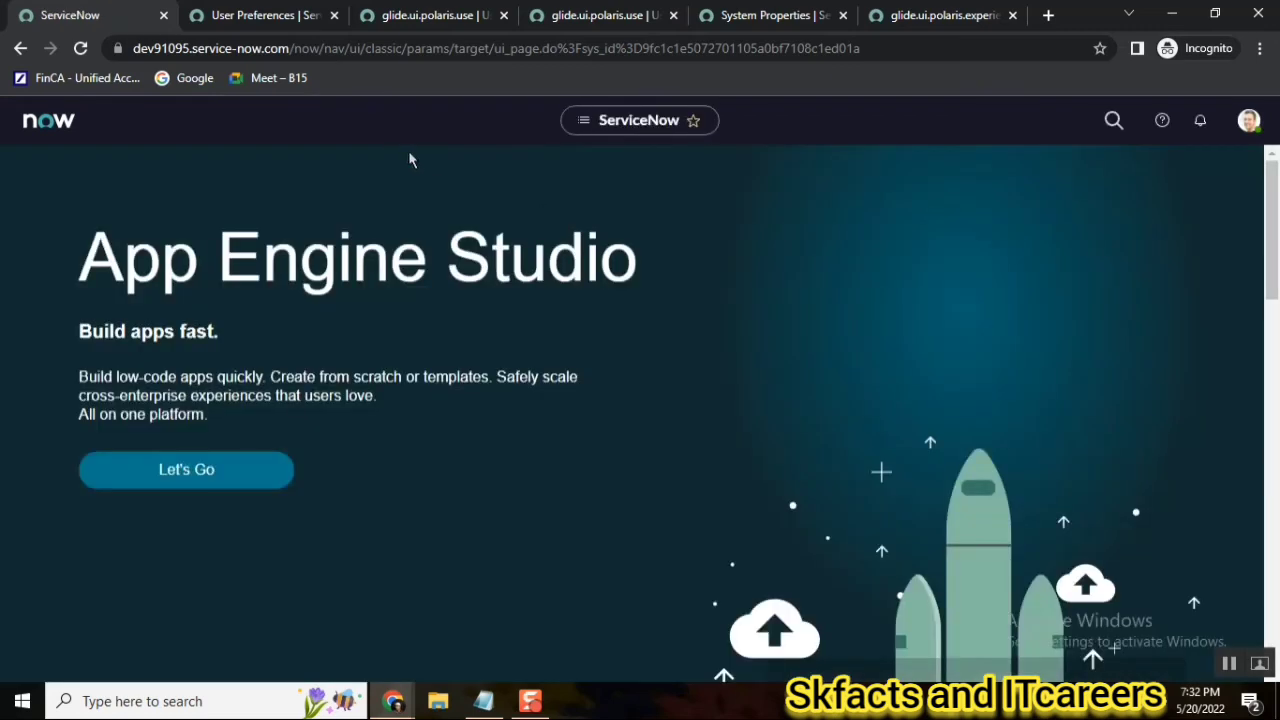
left_click(425, 15)
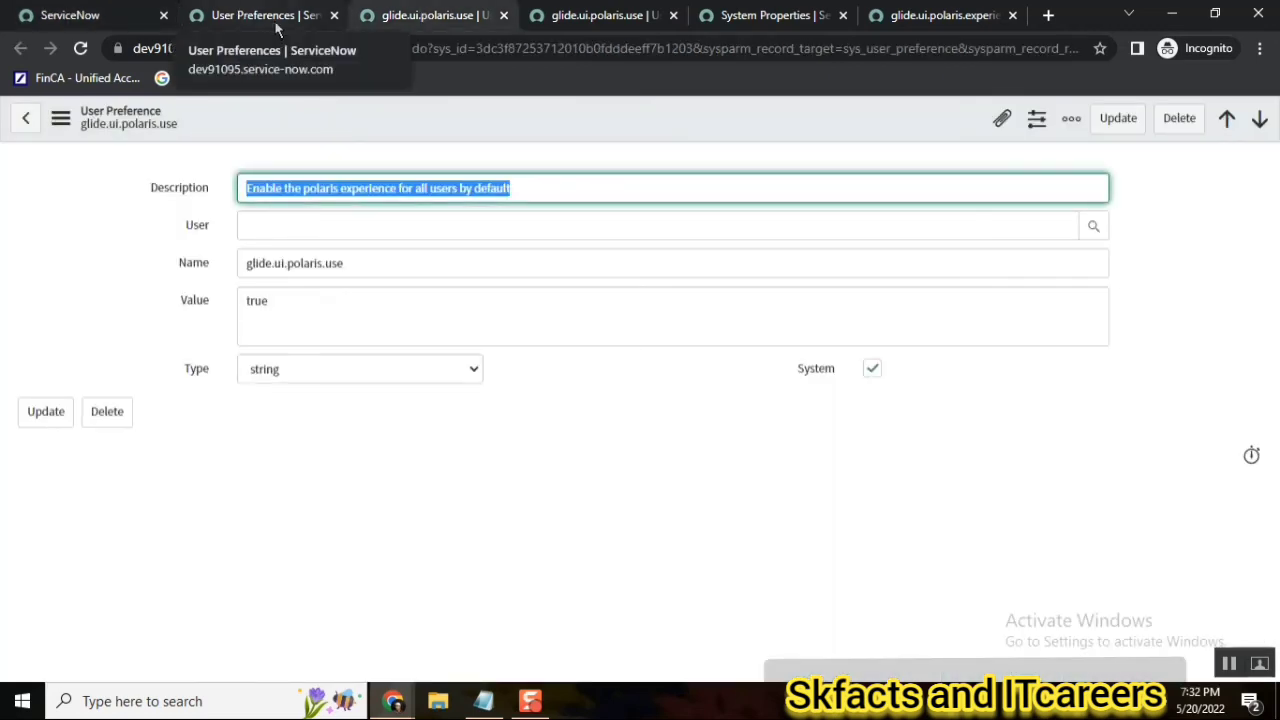
left_click(240, 10)
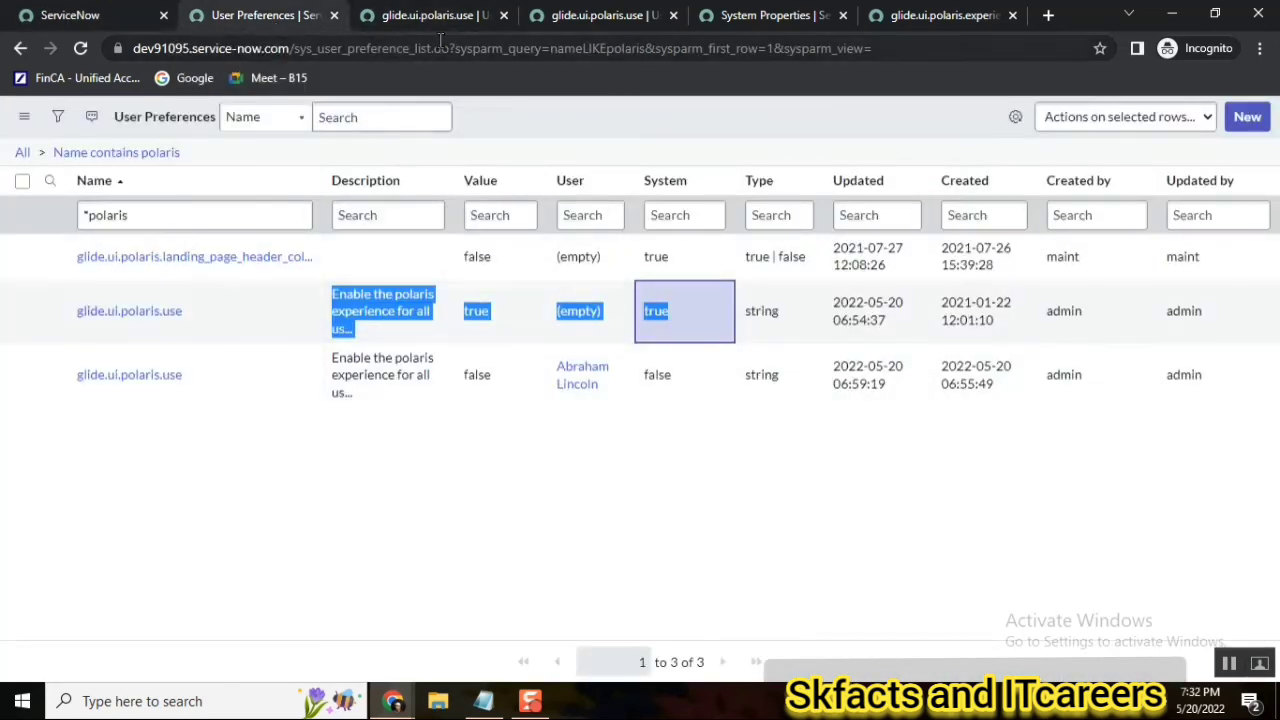
- Reopen the user-specific glide.ui.polaris.use record (value false) and highlight its assigned user
left_click(430, 15)
left_click(580, 18)
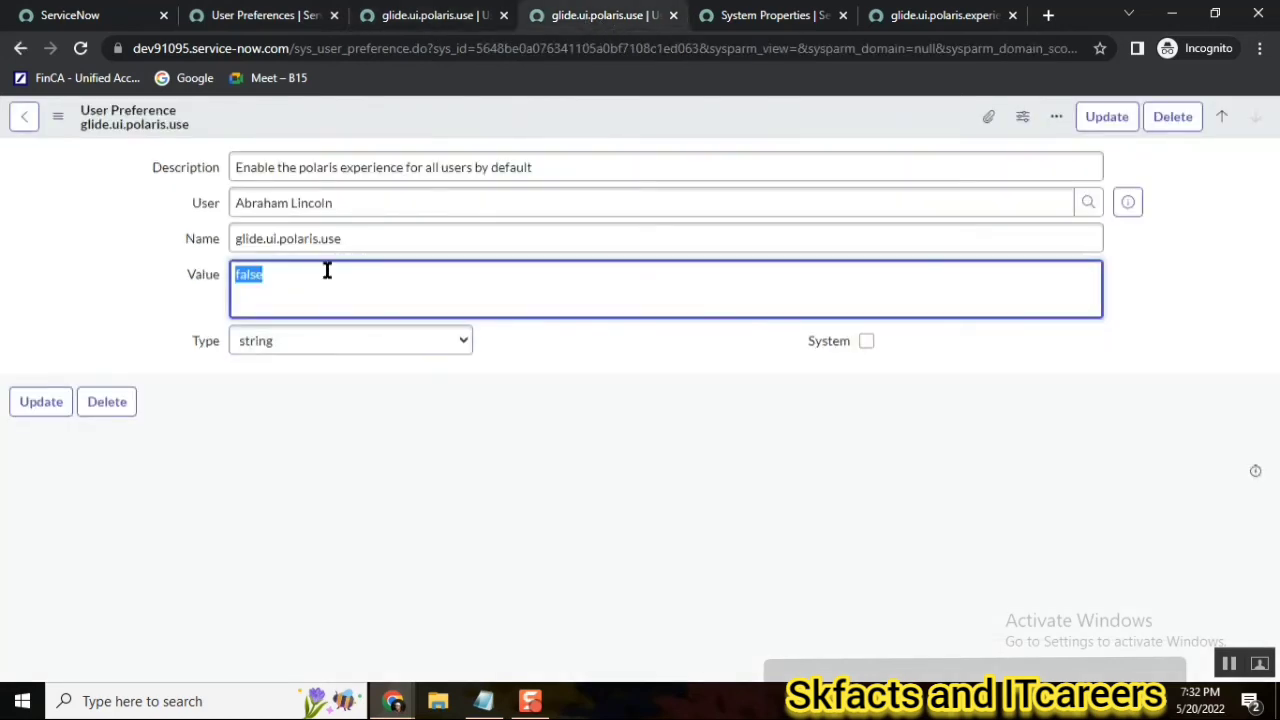
left_click(352, 203)
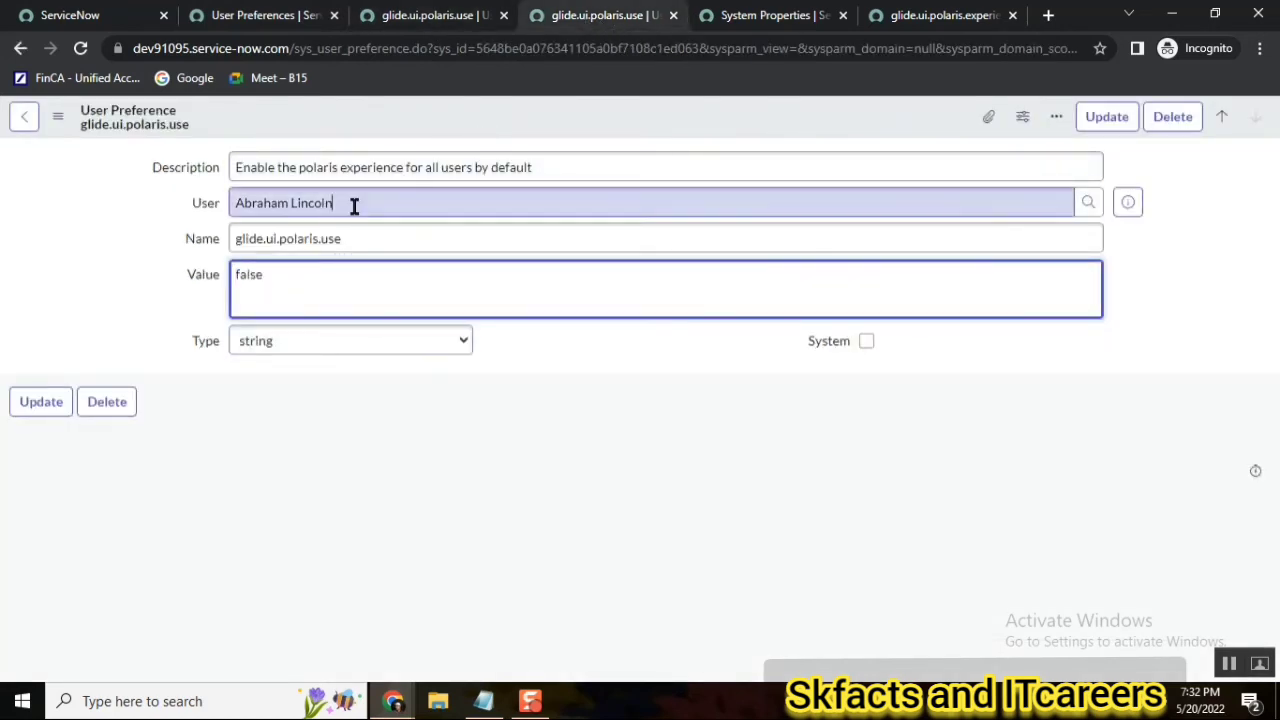
left_click_drag(354, 205, 228, 200)
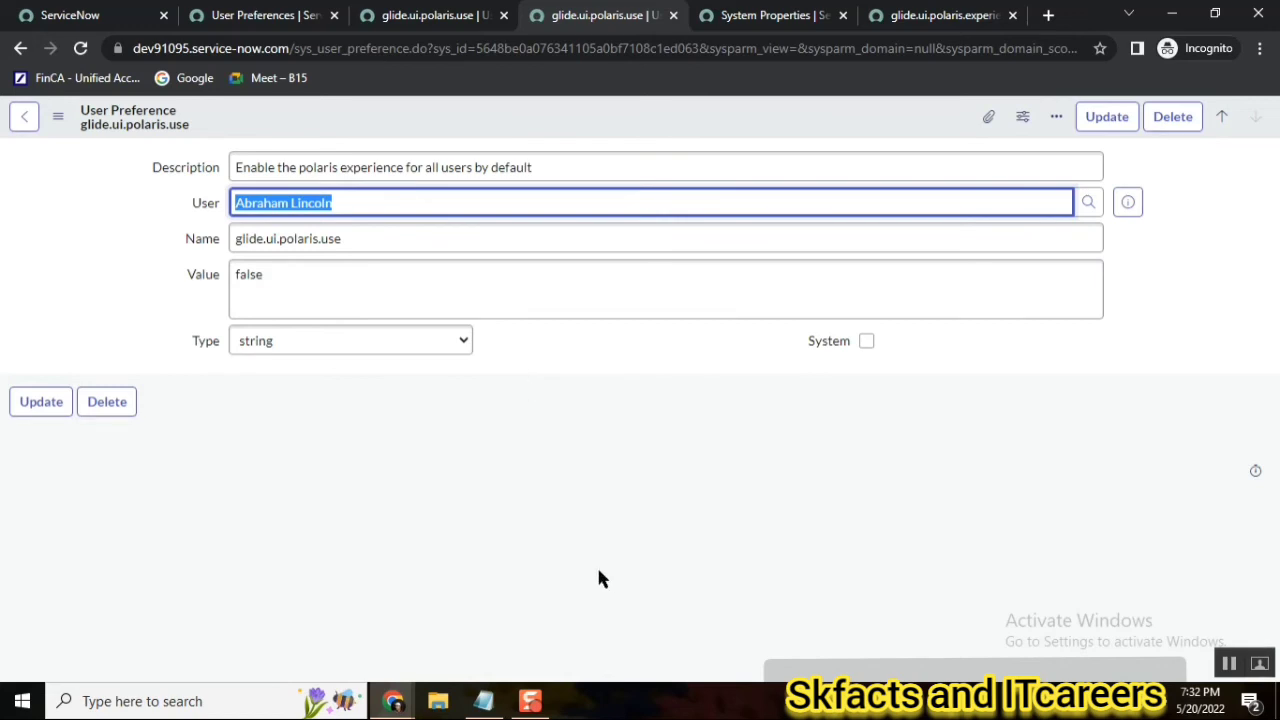
- Below the user's name under point 4, note 'copy the user pref and make the value = false and select the user.'
left_click(483, 701)
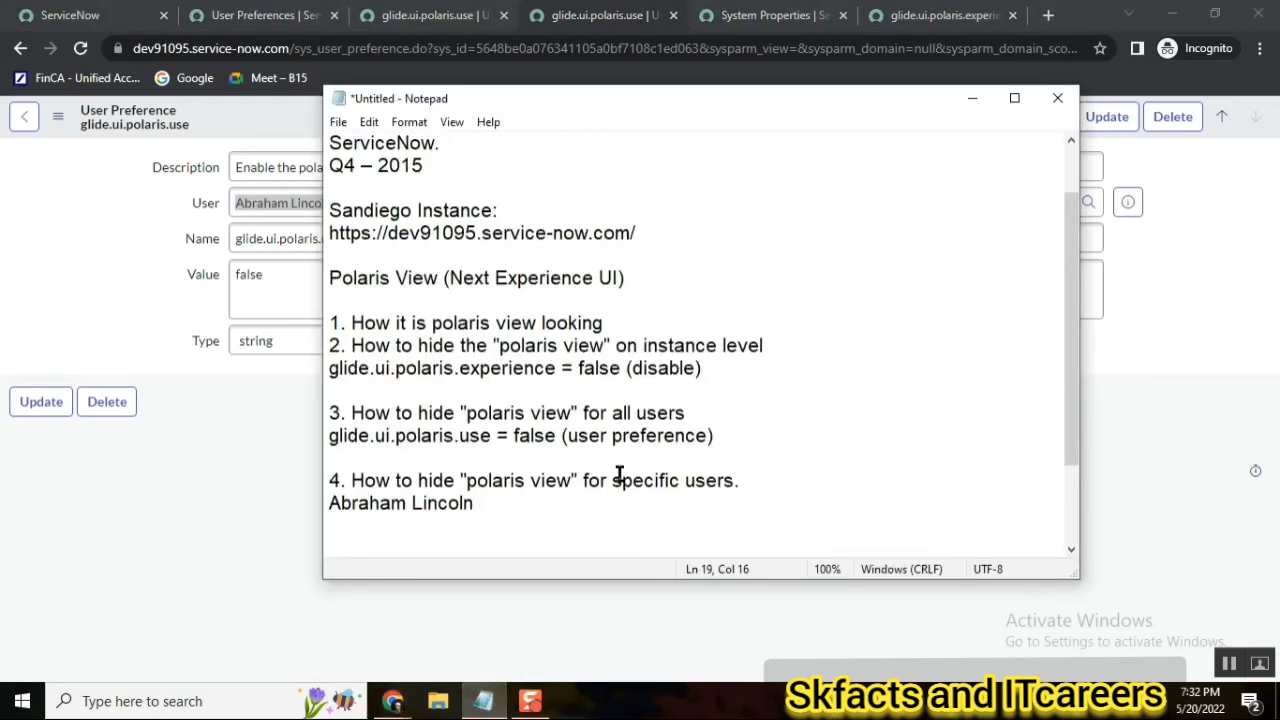
left_click(466, 480)
left_click(707, 480)
double_click(707, 480)
left_click(535, 514)
type("copy the")
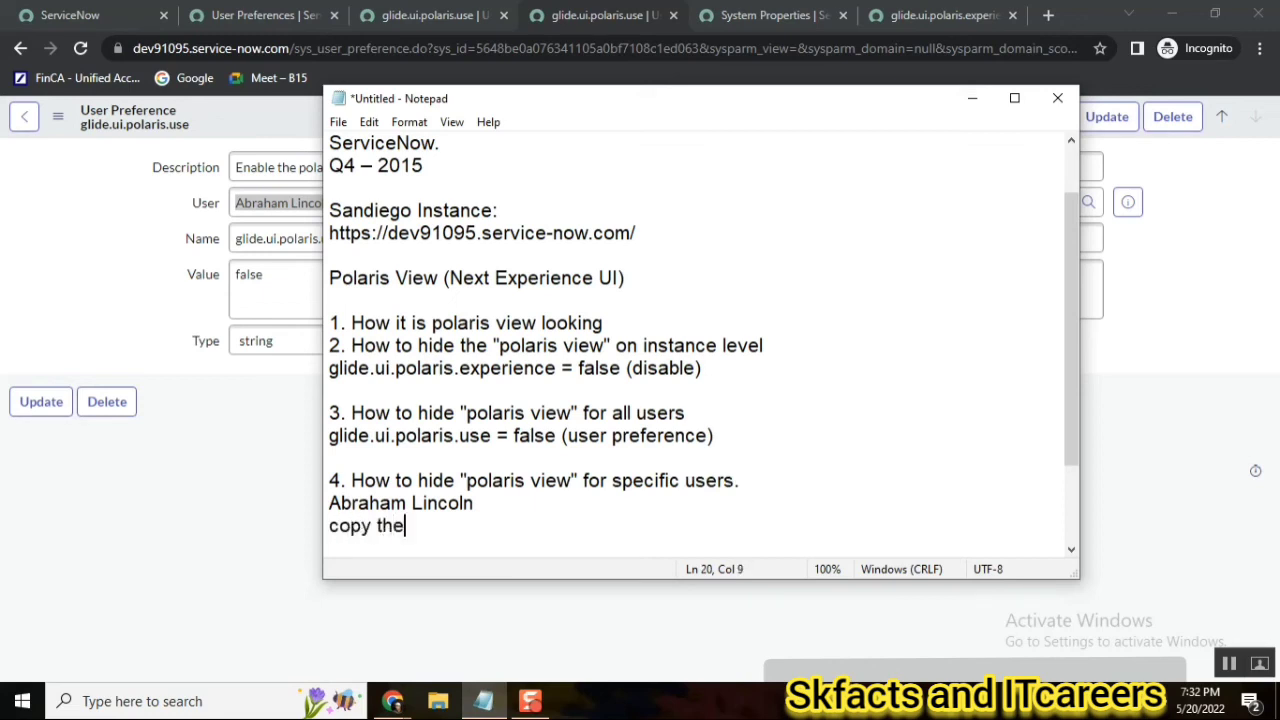
type(" user pre")
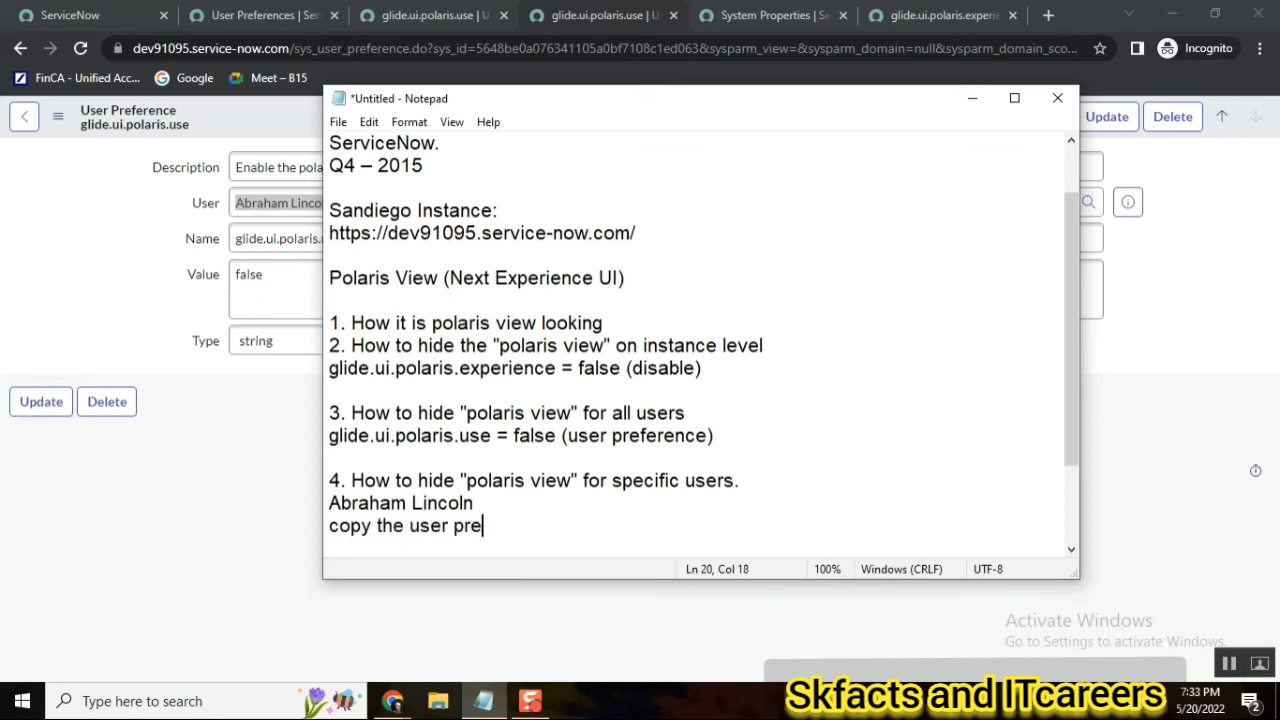
type("f and make the fil")
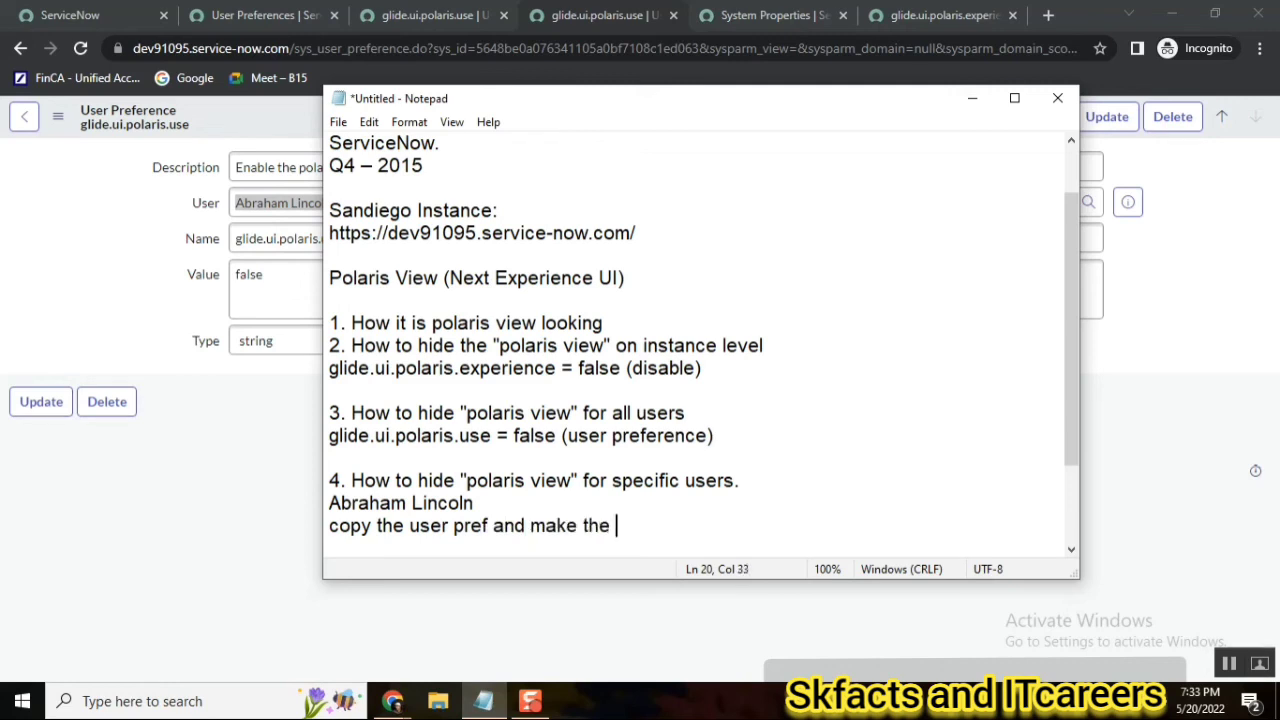
key("BackSpace")
key("BackSpace")
key("BackSpace")
type("value = false and selec")
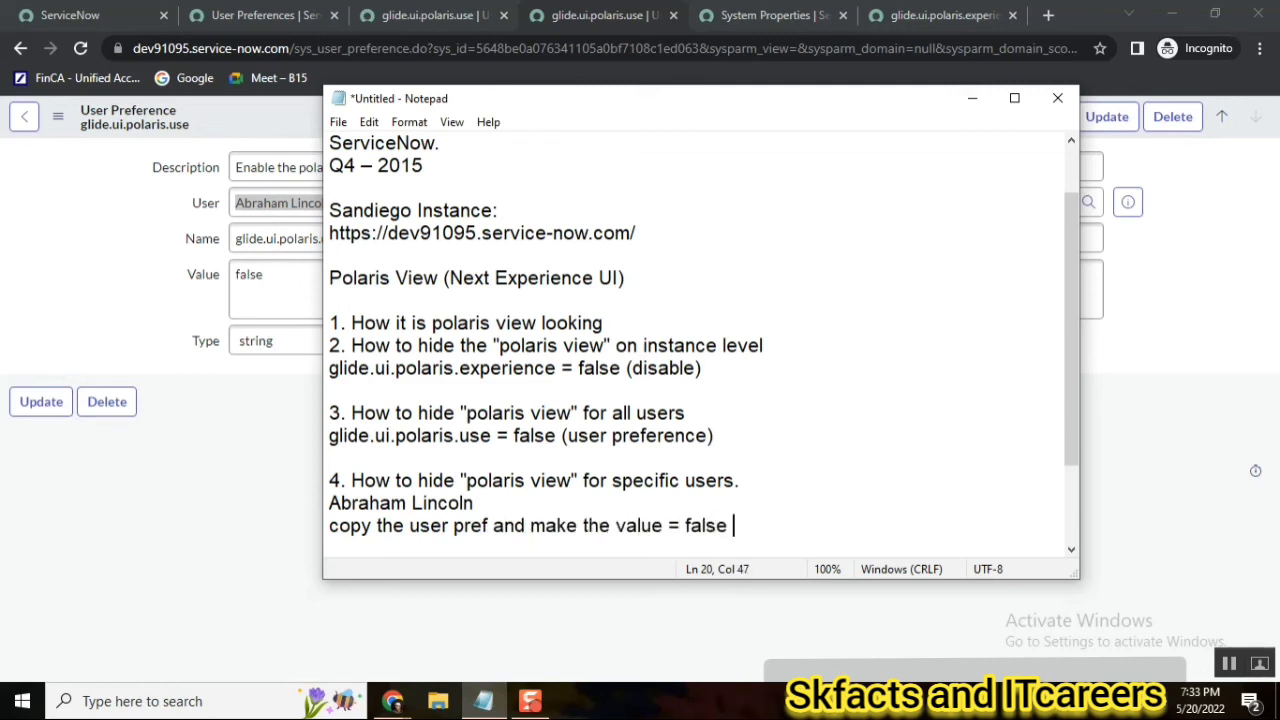
type("t the")
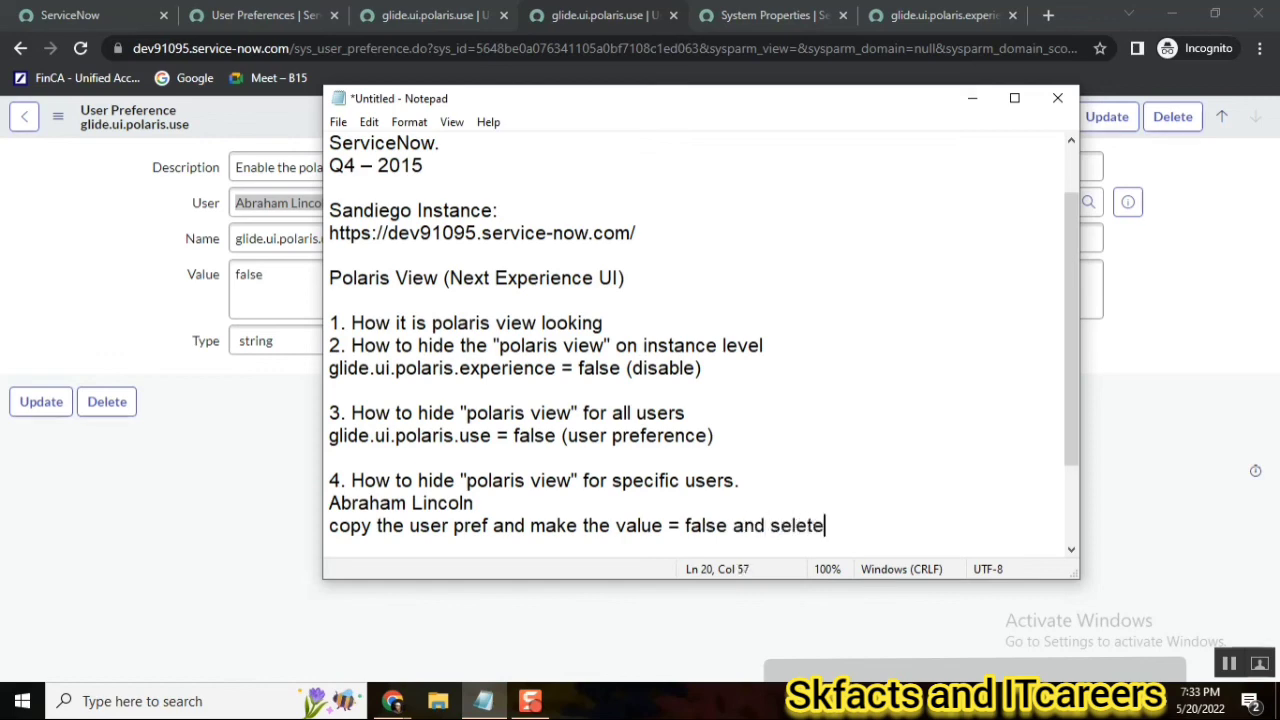
key("BackSpace")
key("BackSpace")
type("ct the user")
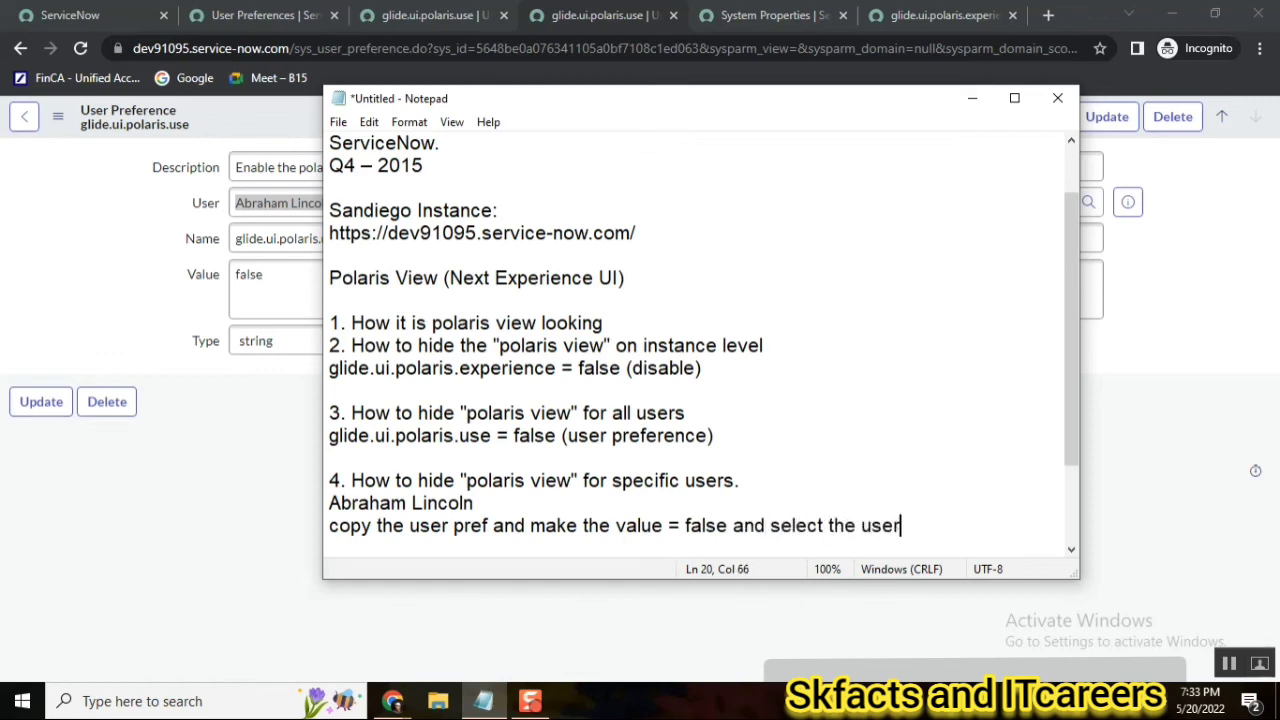